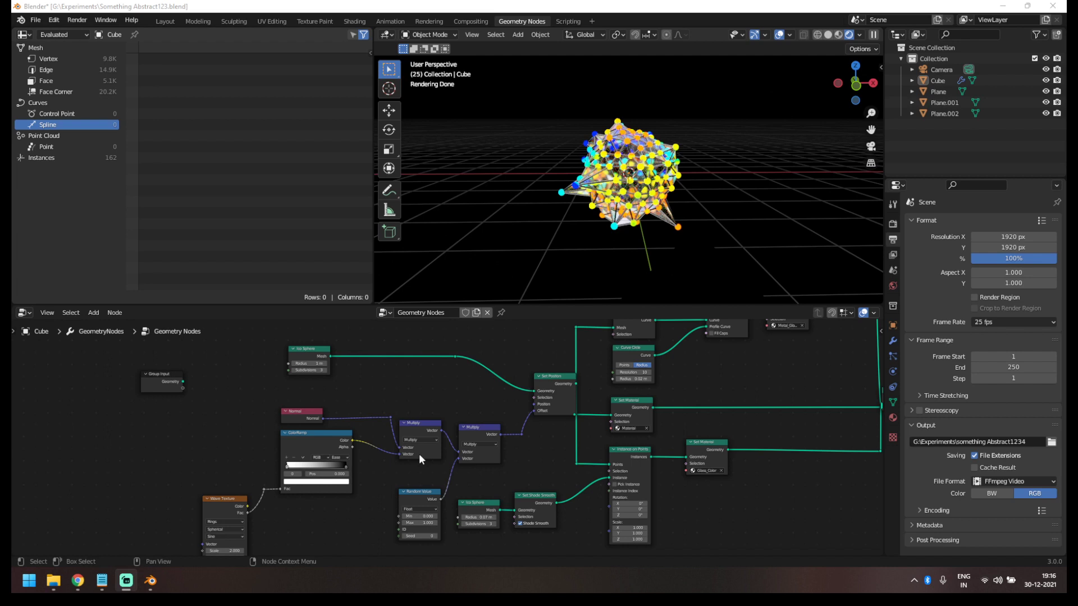
- Import the Collada character from the Wave Hip Hop Dance (1) folder in Downloads into the Layout scene
left_click(165, 21)
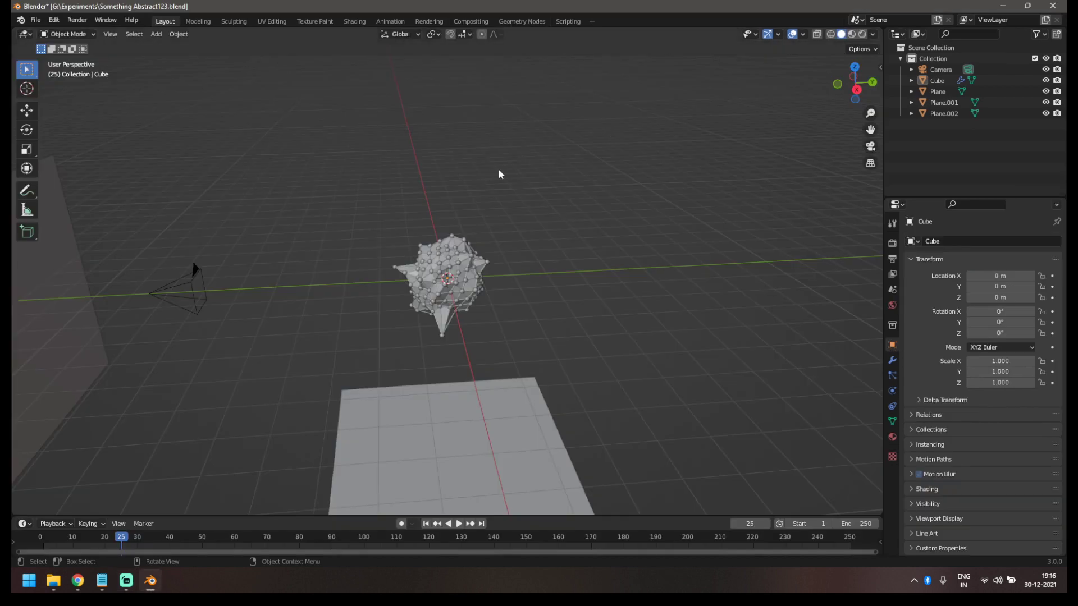
mouse_move(507, 234)
middle_mouse_down()
mouse_move(517, 184)
mouse_move(506, 224)
middle_mouse_up()
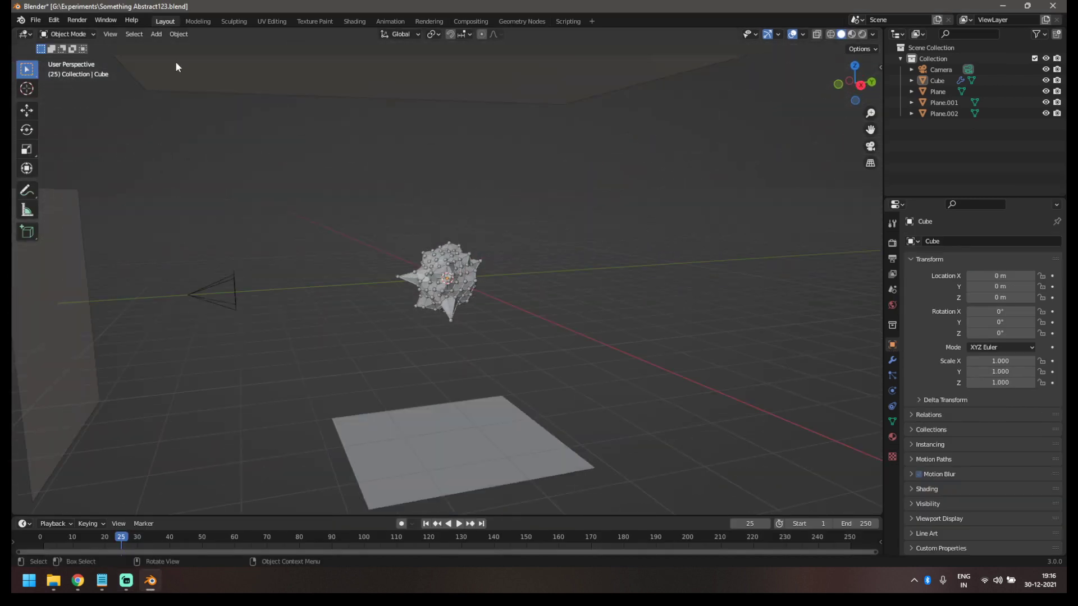
left_click(35, 20)
mouse_move(59, 170)
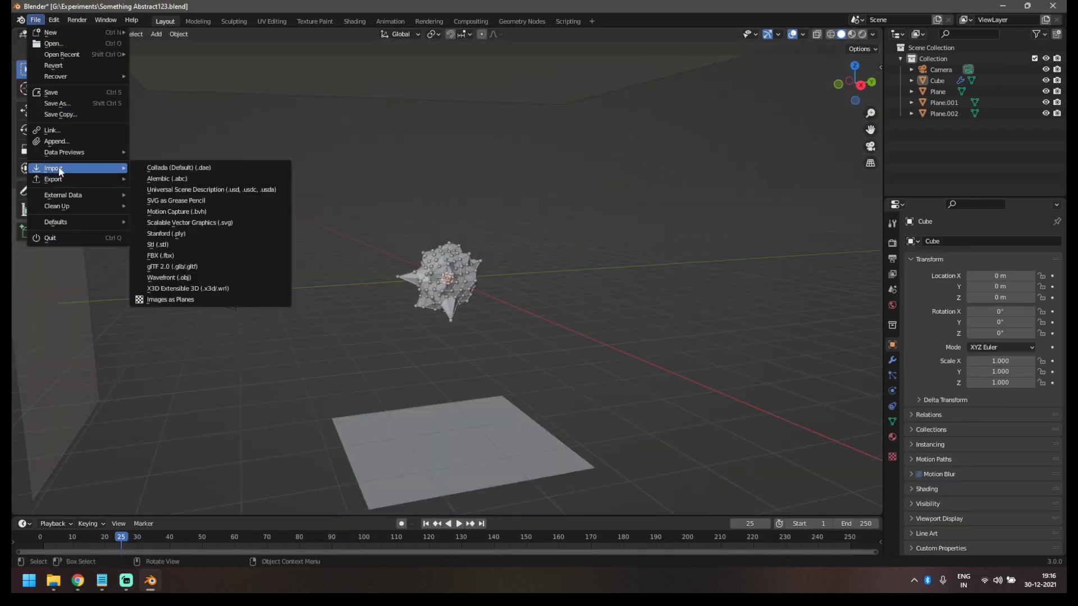
left_click(216, 170)
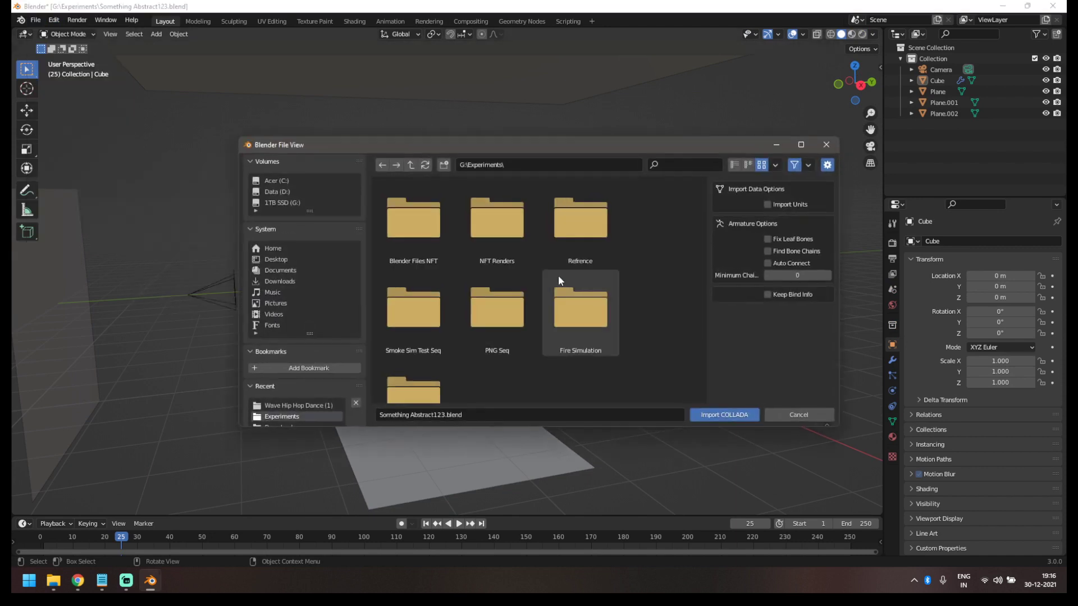
double_click(605, 233)
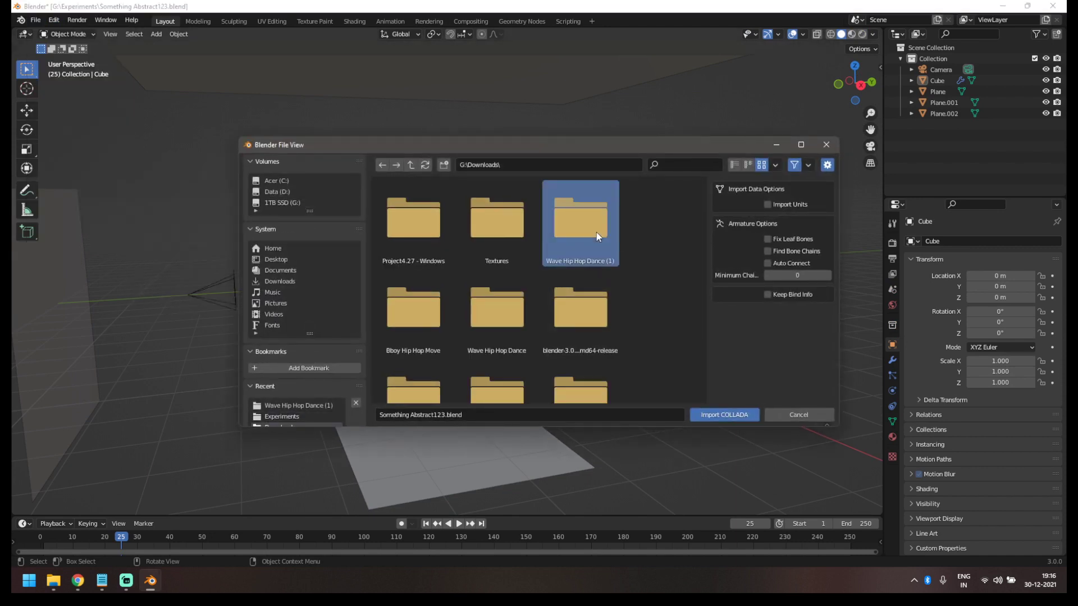
double_click(604, 234)
left_click(523, 244)
double_click(523, 243)
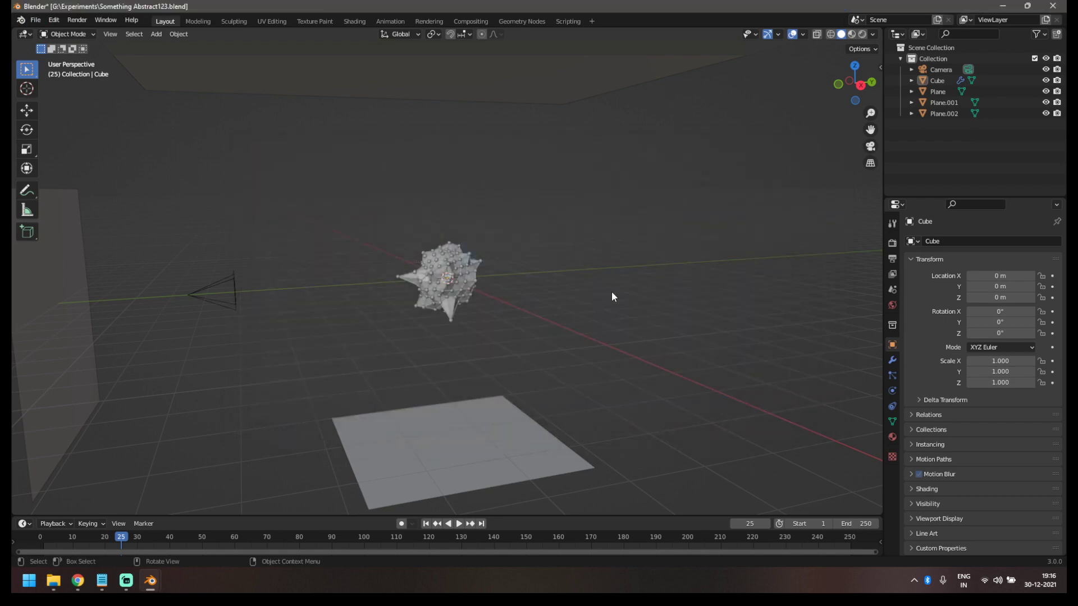
scroll(476, 303, "up", 6)
middle_click_drag(570, 300, 507, 183)
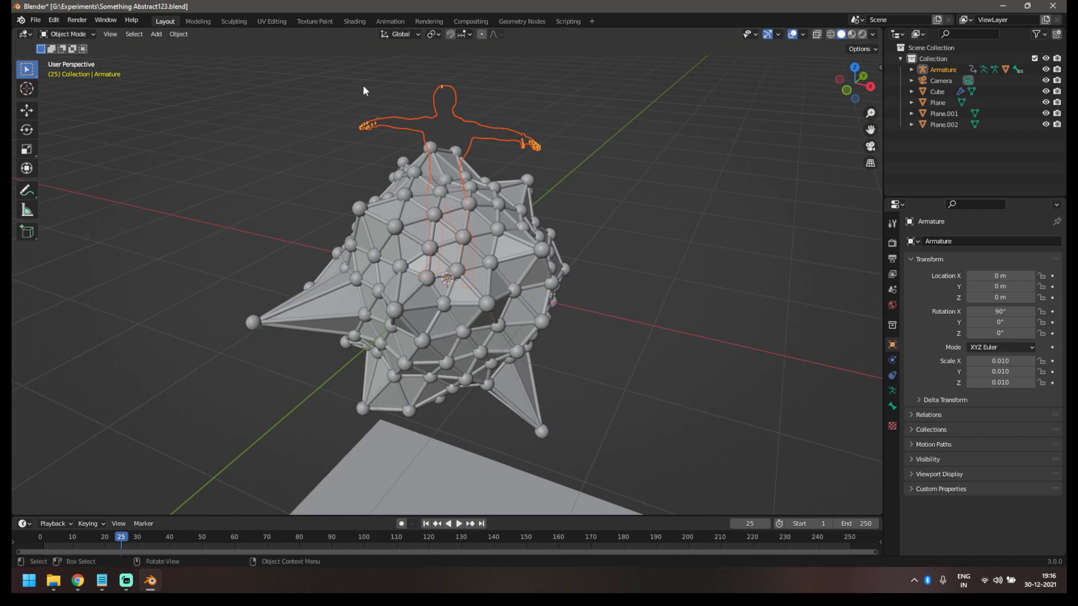
- Unlink the Ch45_Body material from the imported character's body mesh in the Shading workspace
left_click(355, 21)
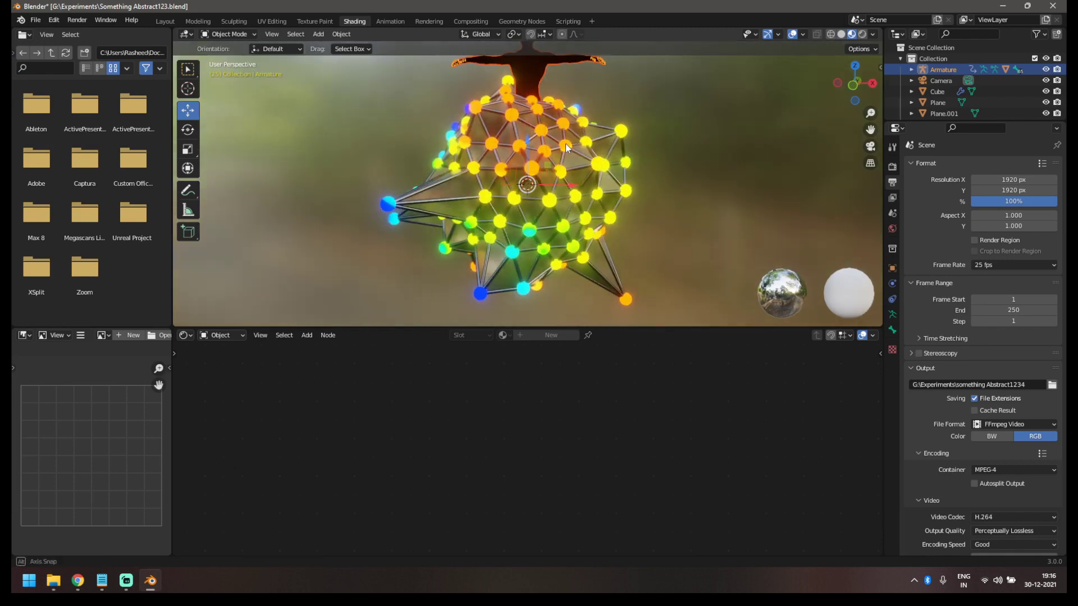
left_click(531, 70)
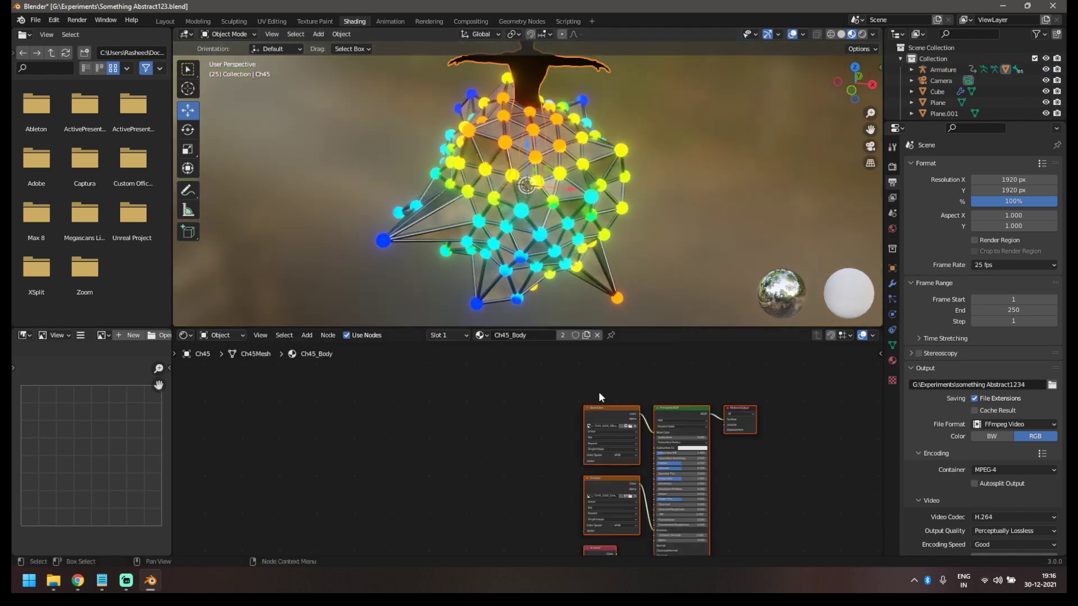
left_click(597, 336)
scroll(649, 216, "down", 3)
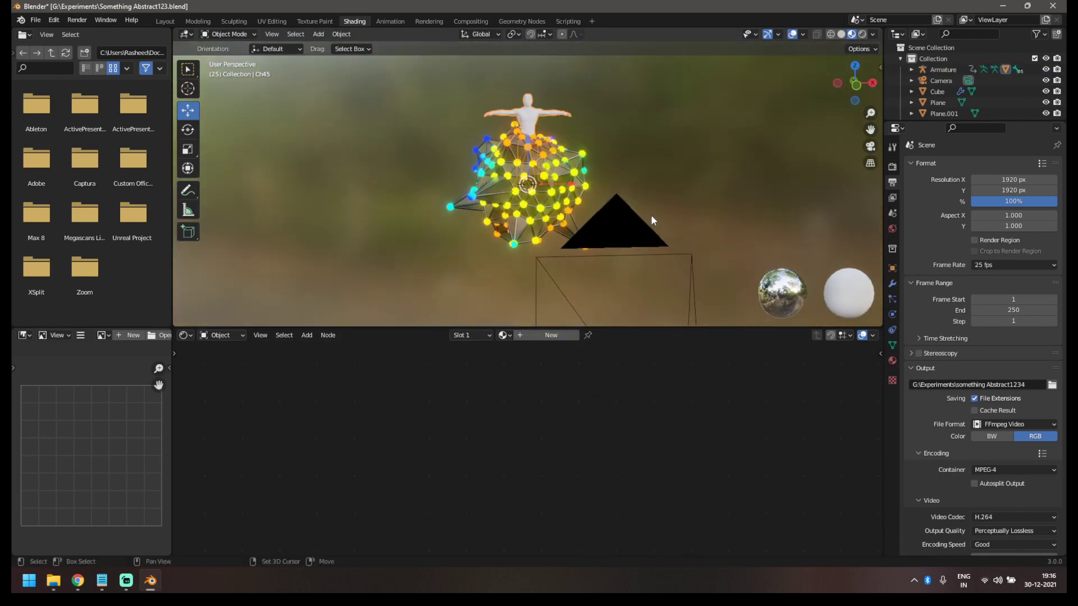
middle_click_drag(652, 214, 594, 253)
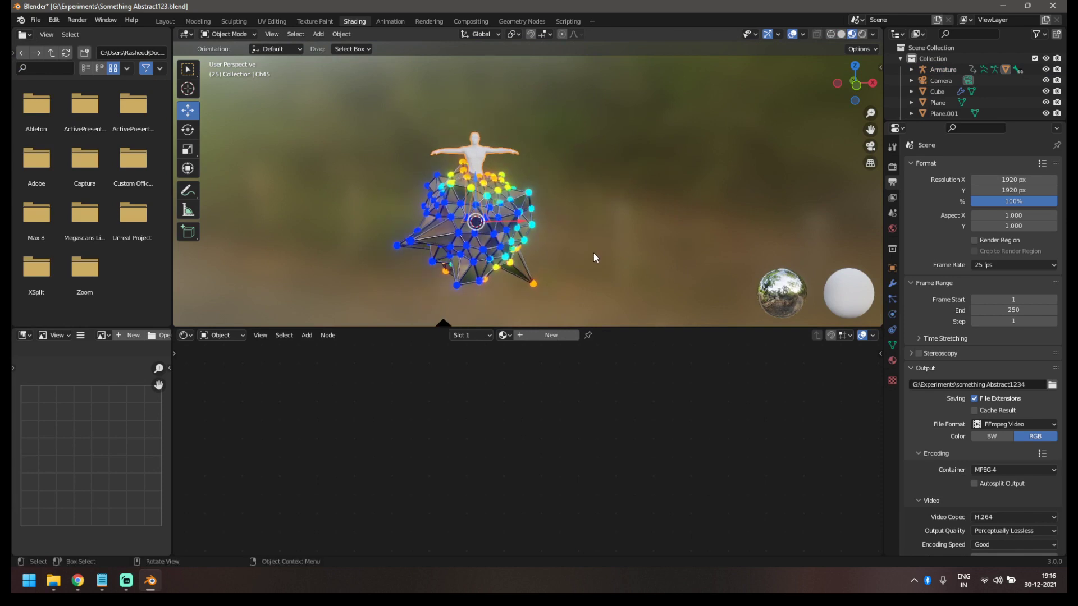
- Hide the Cube object in the viewport and disable it in renders
left_click(937, 91)
left_click(1046, 91)
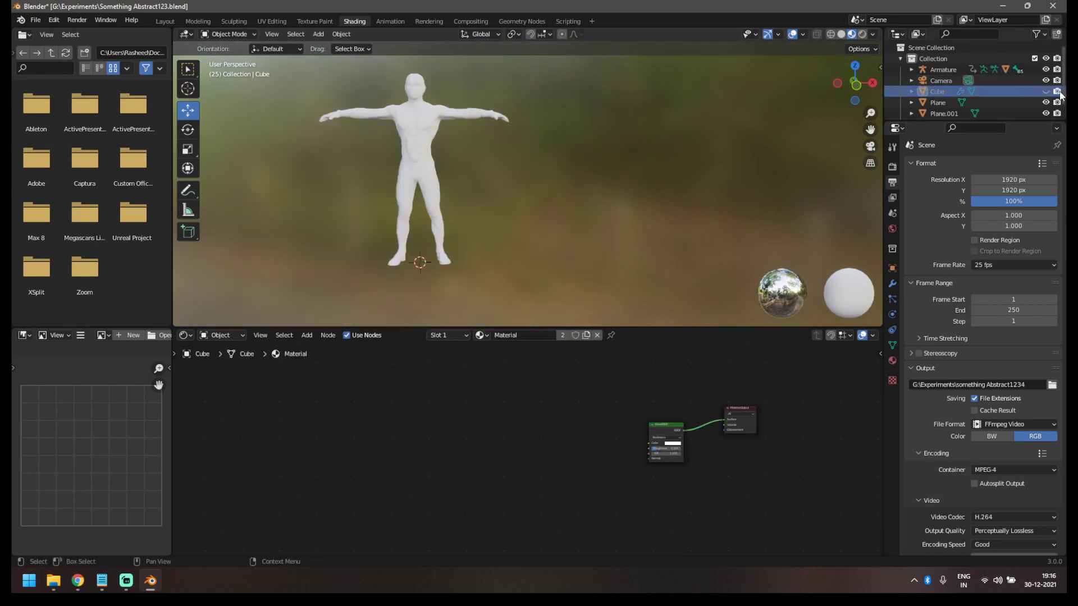
left_click(1058, 91)
scroll(460, 231, "up", 2)
middle_click_drag(415, 161, 562, 206, "shift")
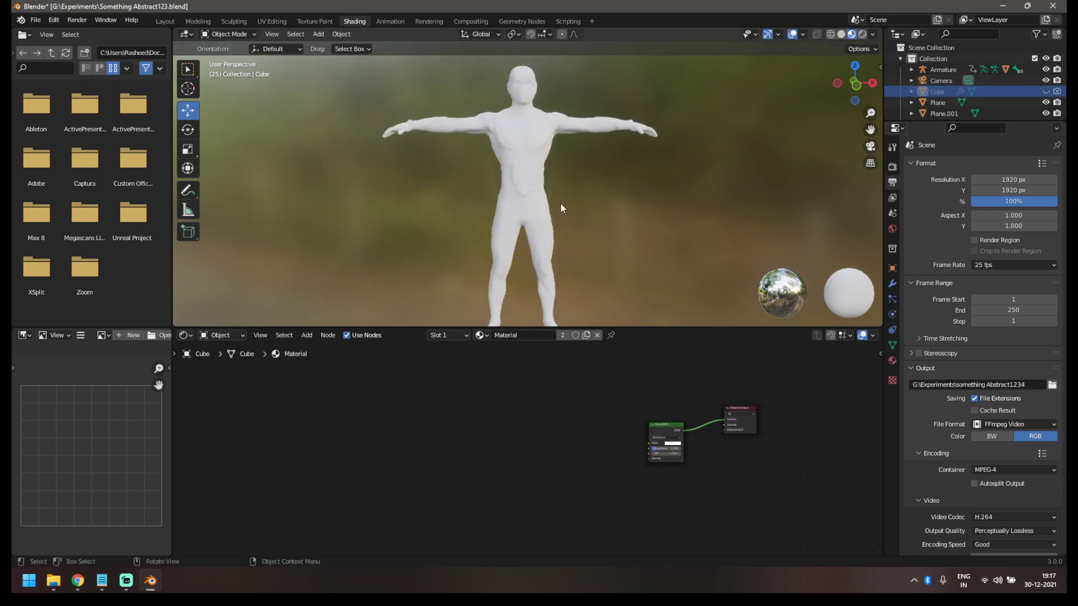
- Examine the vertex density of the character's body mesh in Edit Mode, comparing it with Object Mode
left_click(540, 219)
key("Tab")
scroll(575, 242, "up", 3)
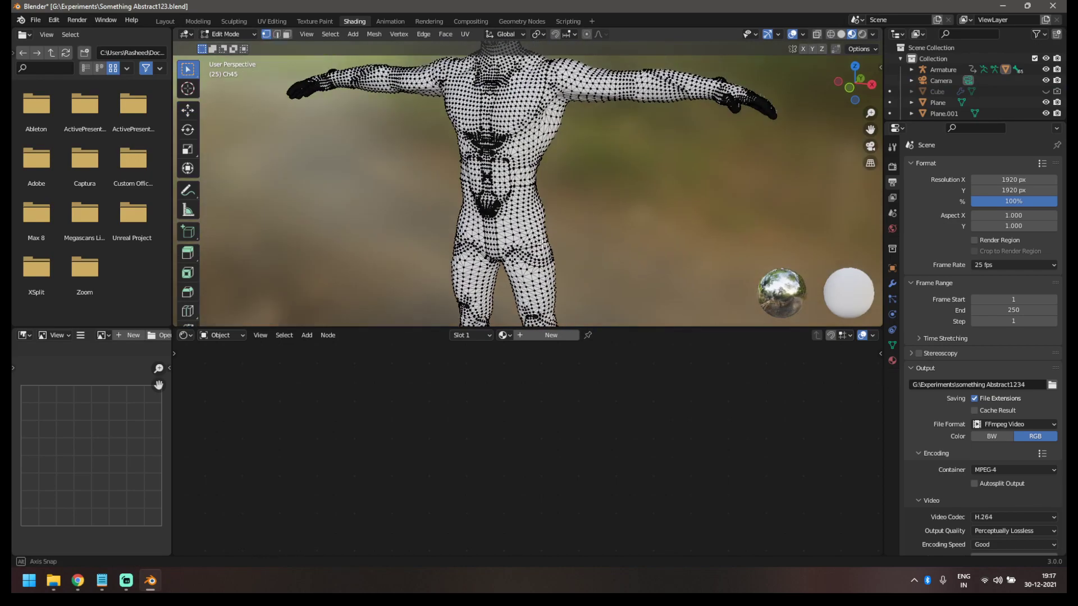
middle_click_drag(580, 255, 578, 241)
middle_click_drag(578, 240, 587, 325, "shift")
scroll(542, 259, "up", 8)
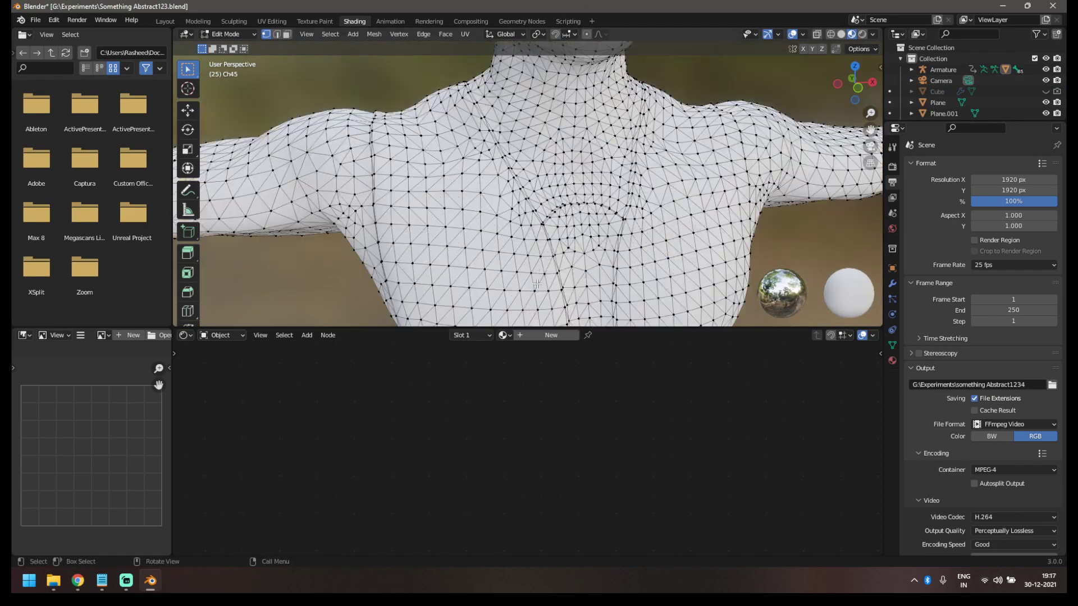
scroll(537, 285, "down", 6)
scroll(548, 268, "up", 1)
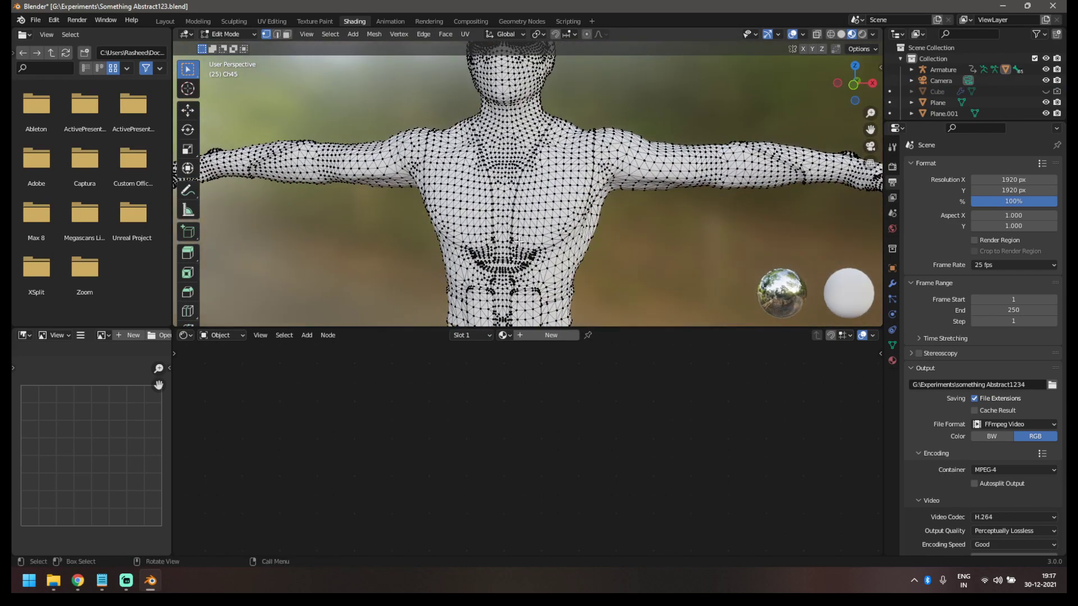
key("Tab")
scroll(518, 242, "down", 5)
middle_click_drag(544, 247, 520, 257)
scroll(545, 255, "up", 5)
scroll(545, 256, "up", 1)
key("Tab")
scroll(520, 257, "up", 7)
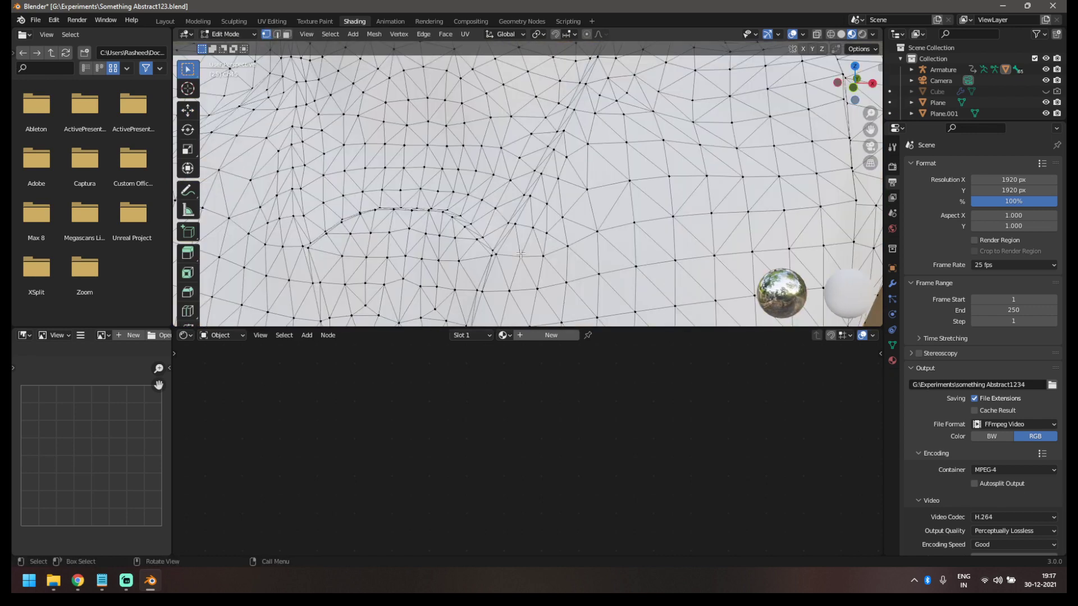
scroll(521, 253, "down", 11)
key("Tab")
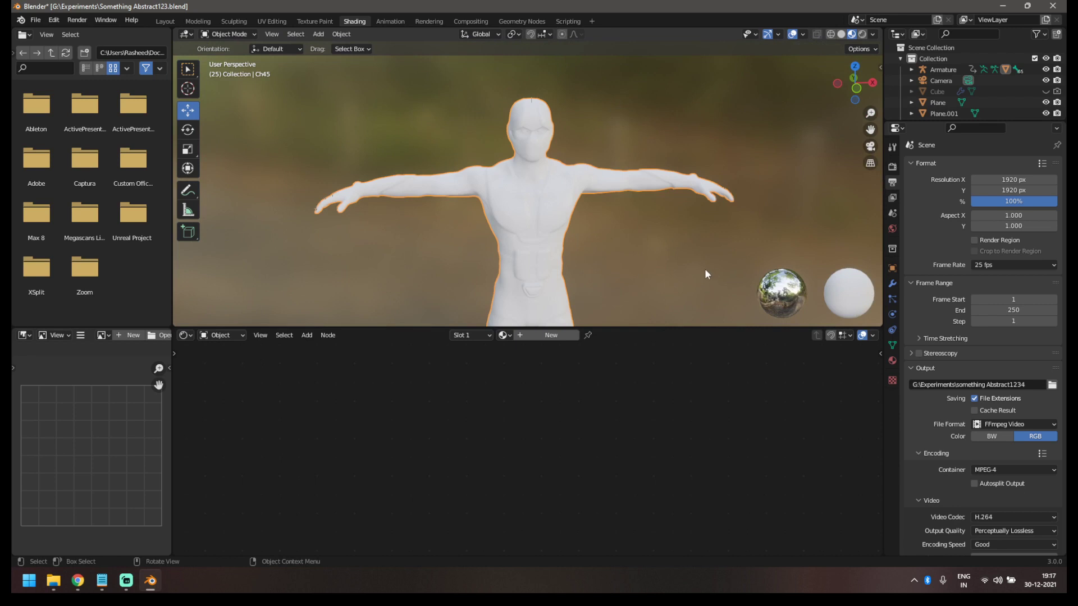
- Add a Decimate modifier to the character's body mesh and set its collapse ratio to 0.01
left_click(892, 283)
left_click(942, 189)
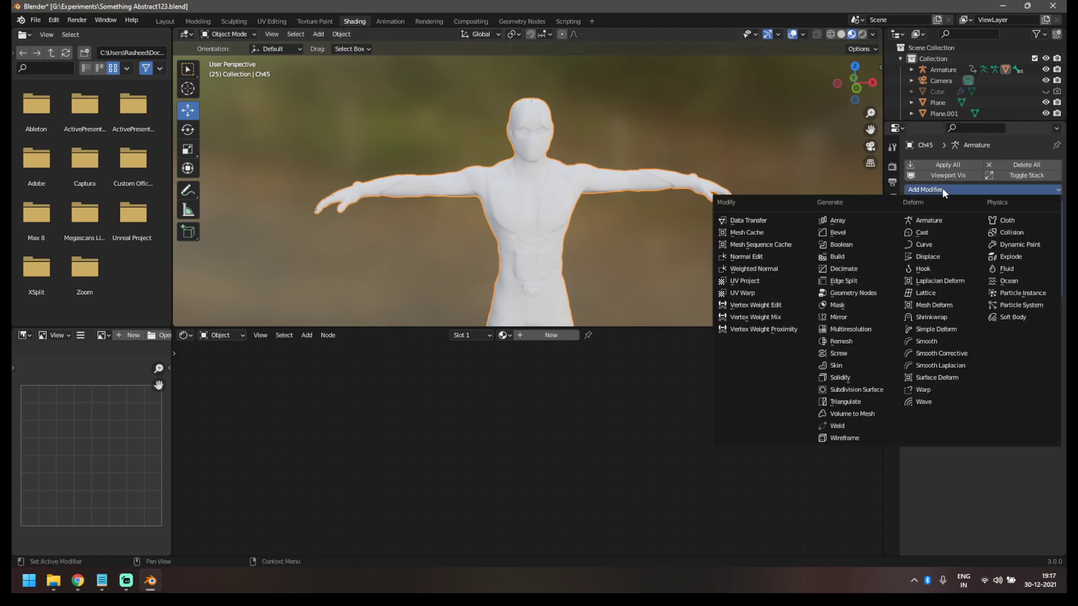
left_click(847, 270)
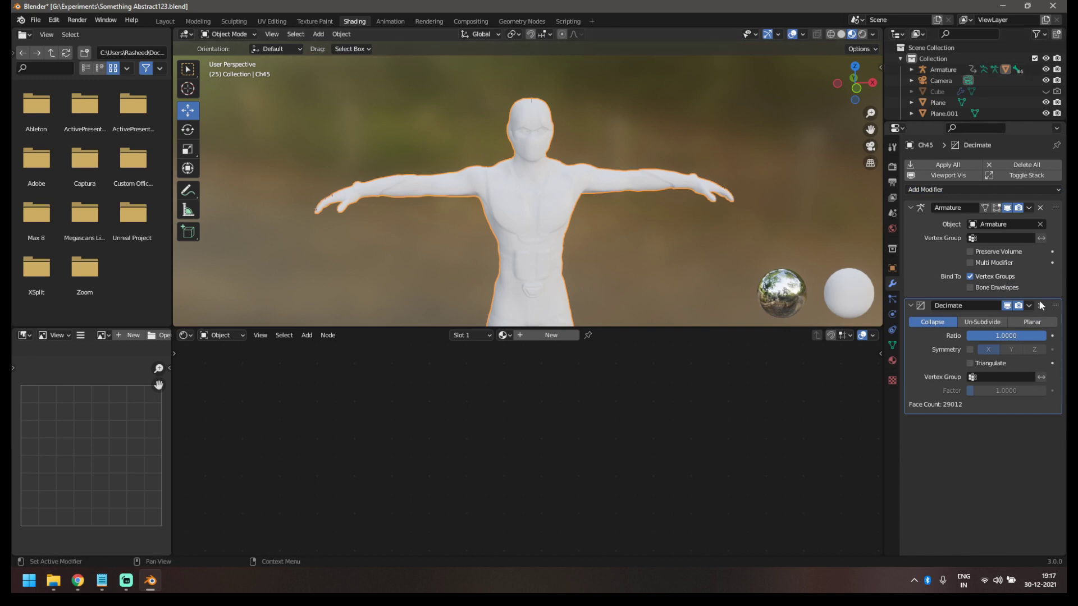
left_click(1009, 335)
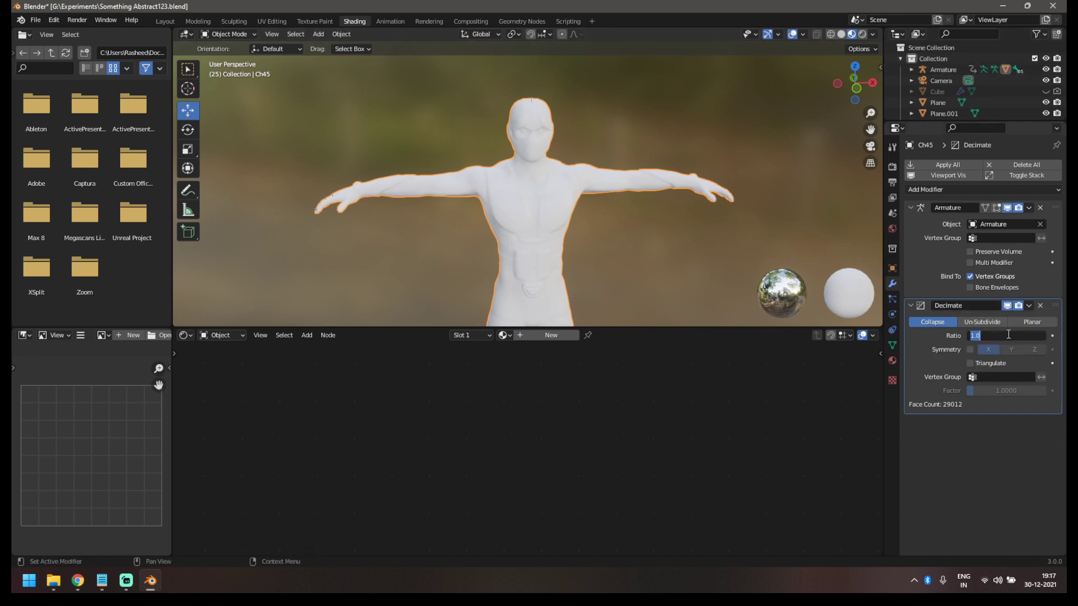
type("0.01")
key("Return")
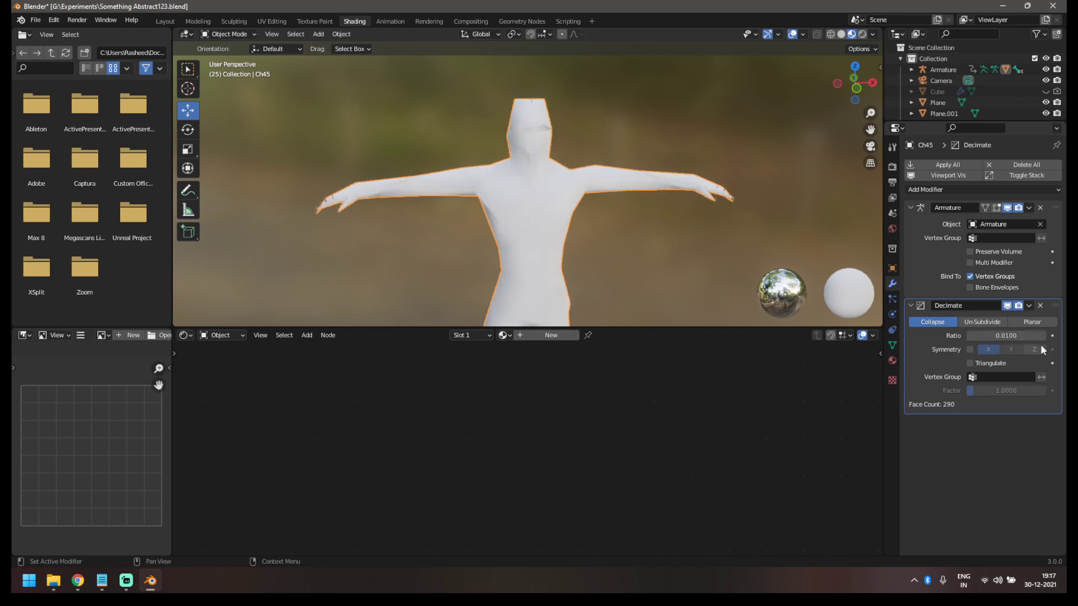
scroll(562, 97, "down", 3)
mouse_move(574, 247)
middle_mouse_down("shift")
mouse_move(554, 177)
mouse_move(553, 206)
mouse_move(579, 206)
mouse_move(601, 259)
mouse_move(606, 215)
mouse_move(609, 240)
mouse_move(566, 221)
mouse_move(562, 238)
middle_mouse_up("shift")
scroll(601, 260, "up", 2)
key("Tab")
key("Tab")
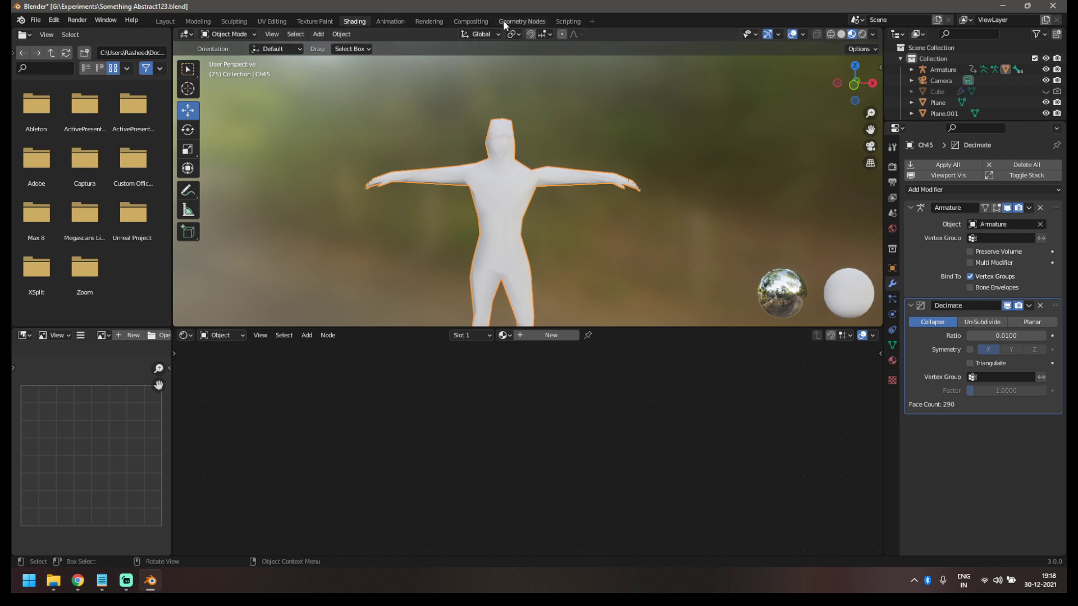
- Add a Geometry Nodes modifier to the body mesh and assign the existing Geometry Nodes group to it
left_click(521, 21)
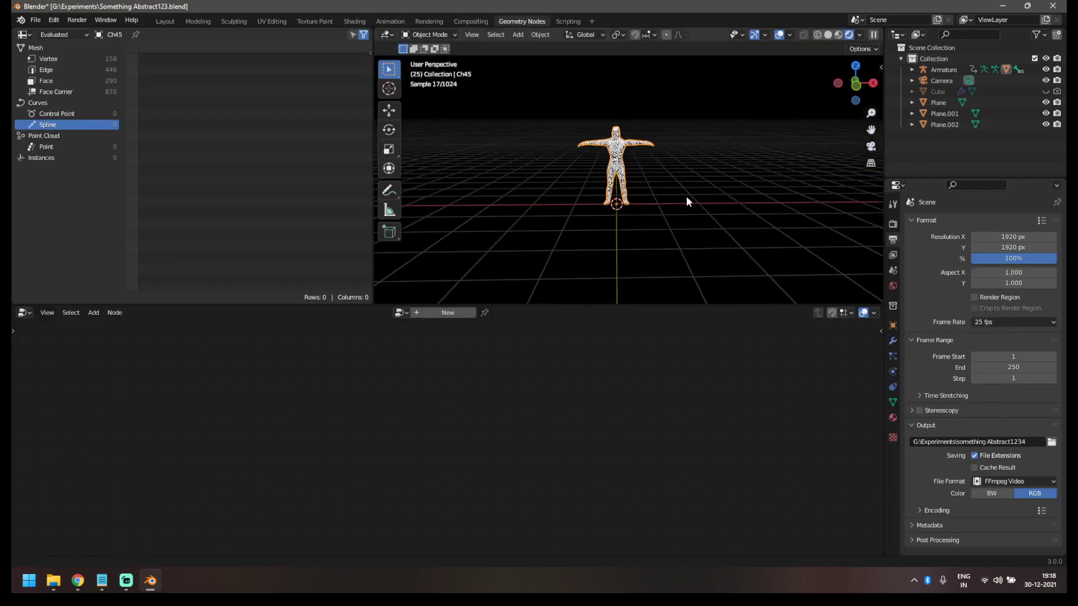
left_click(433, 313)
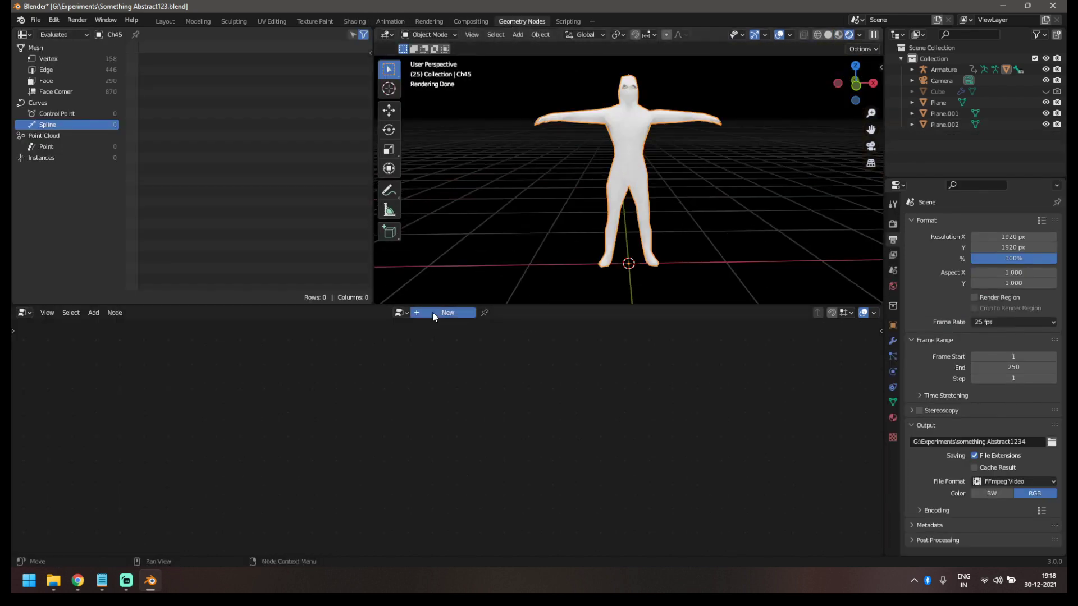
left_click(893, 340)
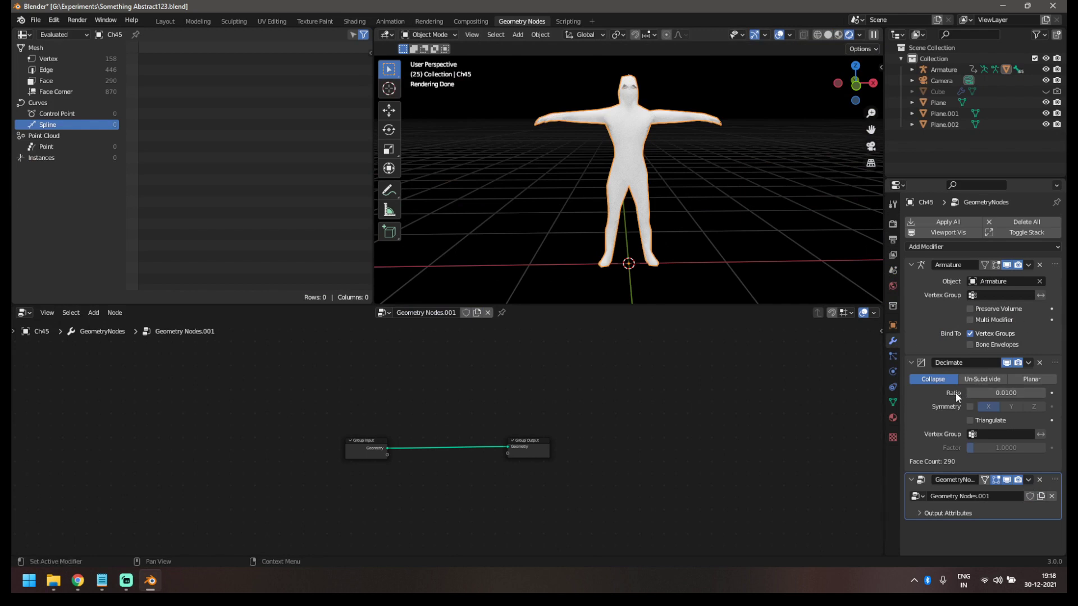
left_click(384, 313)
left_click(381, 313)
left_click(396, 330)
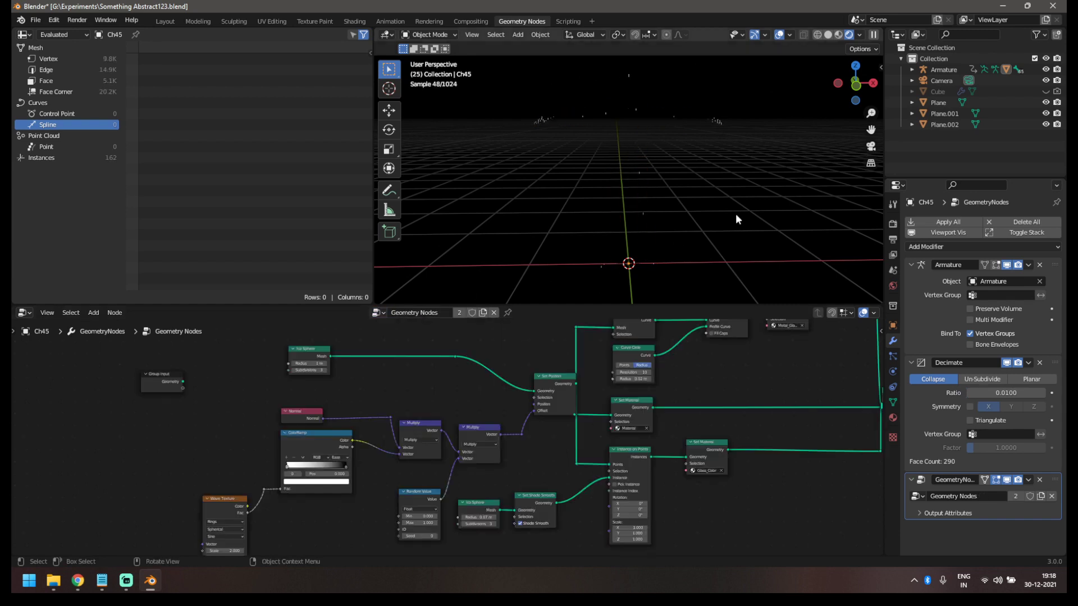
middle_click_drag(712, 218, 718, 218)
- Delete the Ico Sphere node feeding Set Position and connect the Group Input's geometry in its place
scroll(453, 417, "down", 3)
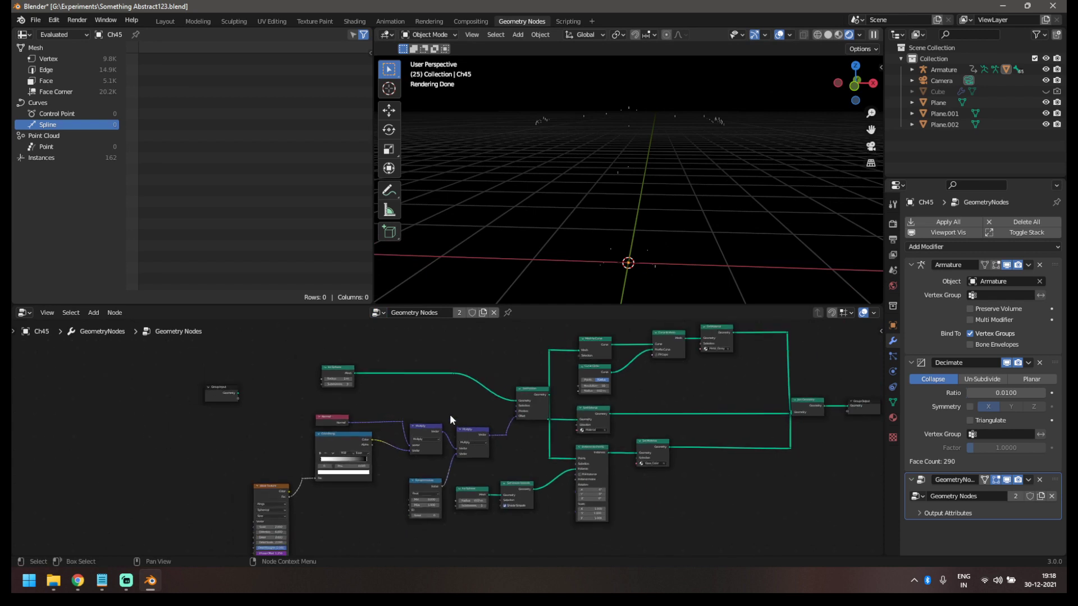
middle_click_drag(449, 414, 418, 431)
scroll(364, 433, "up", 4)
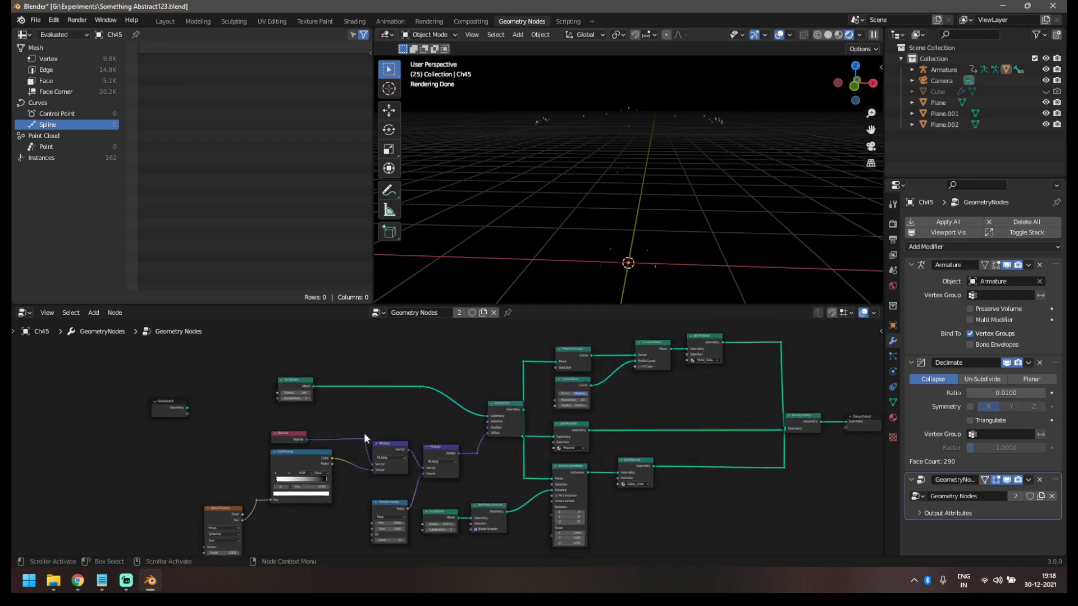
middle_click_drag(346, 413, 474, 481)
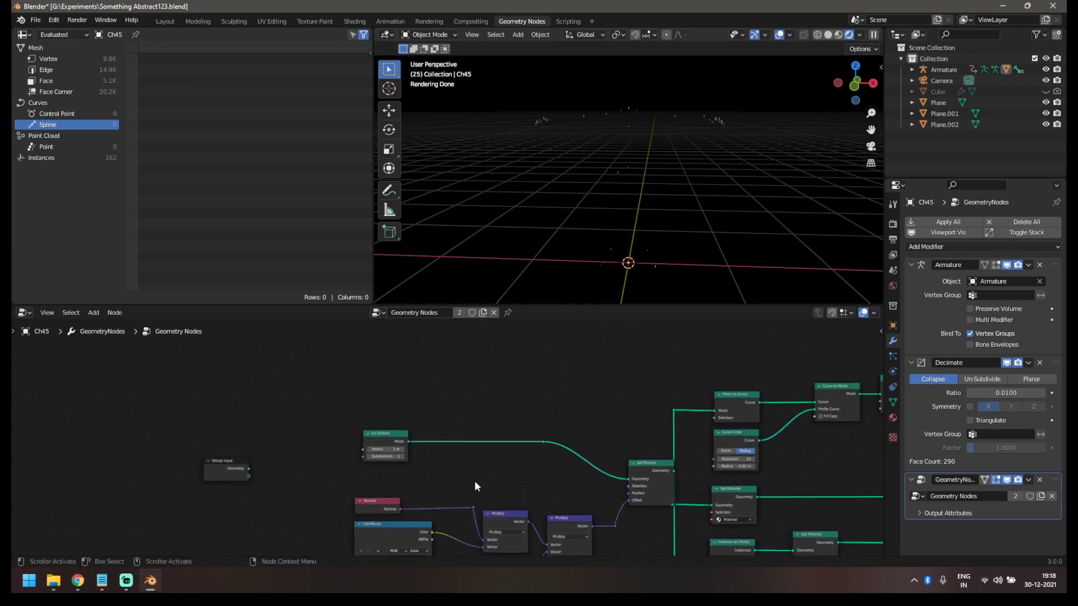
scroll(456, 466, "up", 2)
left_click_drag(360, 436, 351, 401)
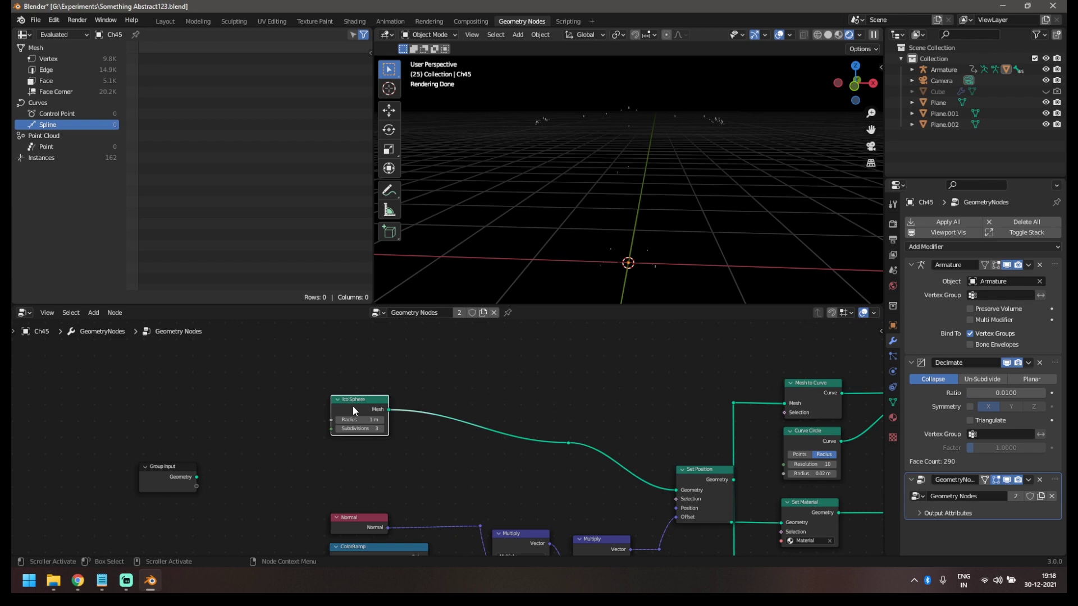
key("x")
left_click_drag(172, 477, 569, 444)
scroll(664, 191, "up", 5)
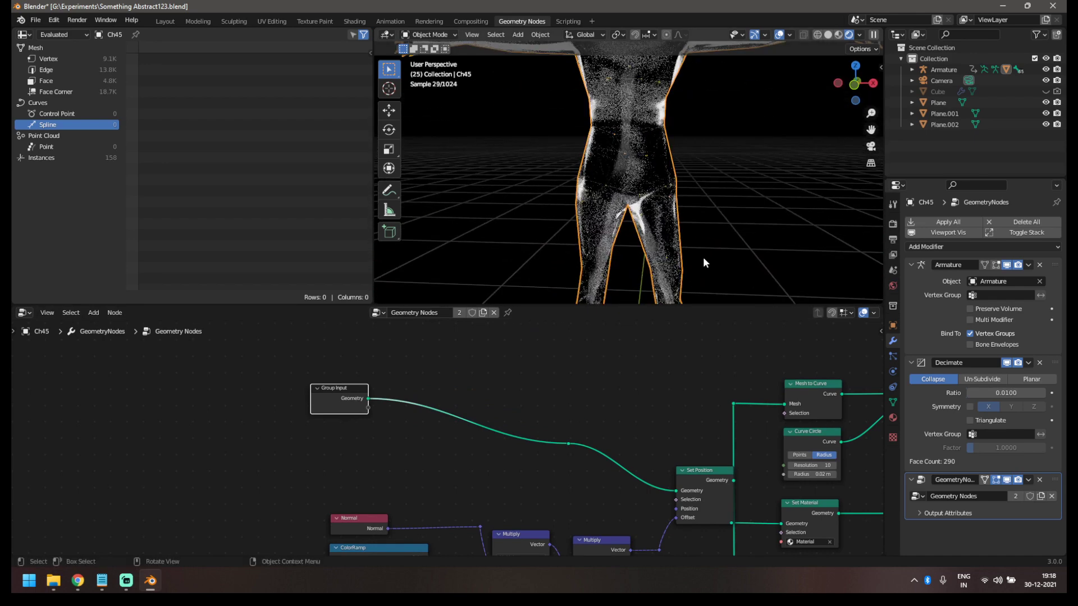
scroll(702, 260, "down", 5)
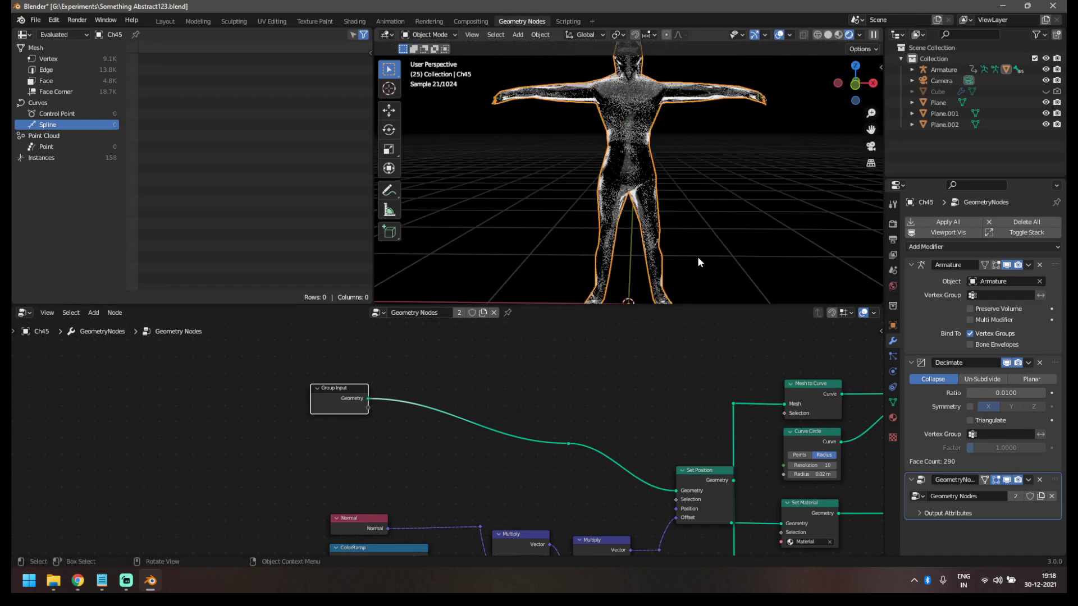
middle_click_drag(698, 258, 684, 256)
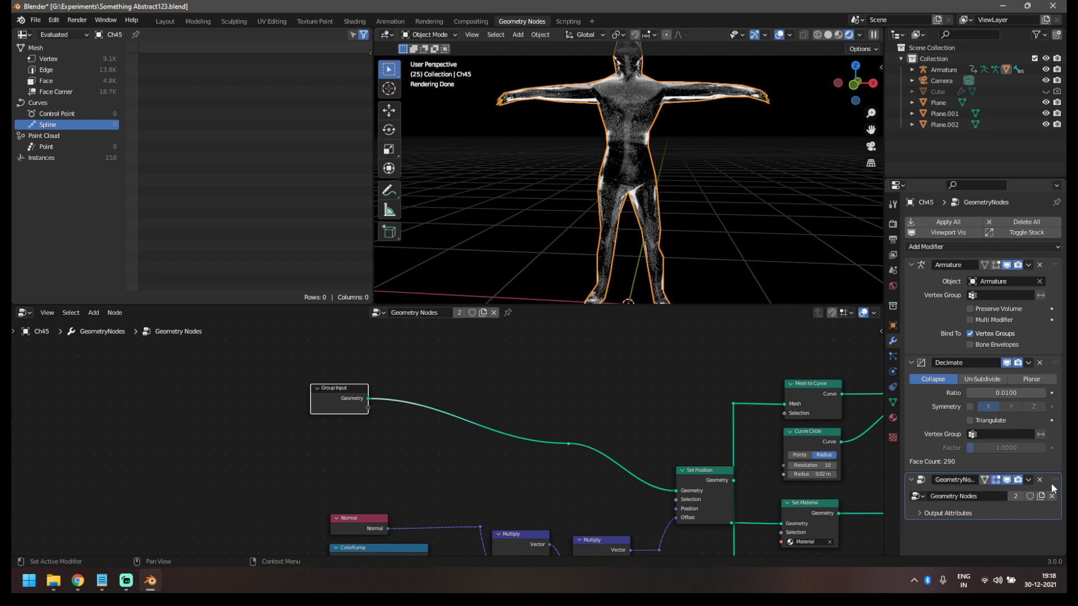
left_click(1054, 367)
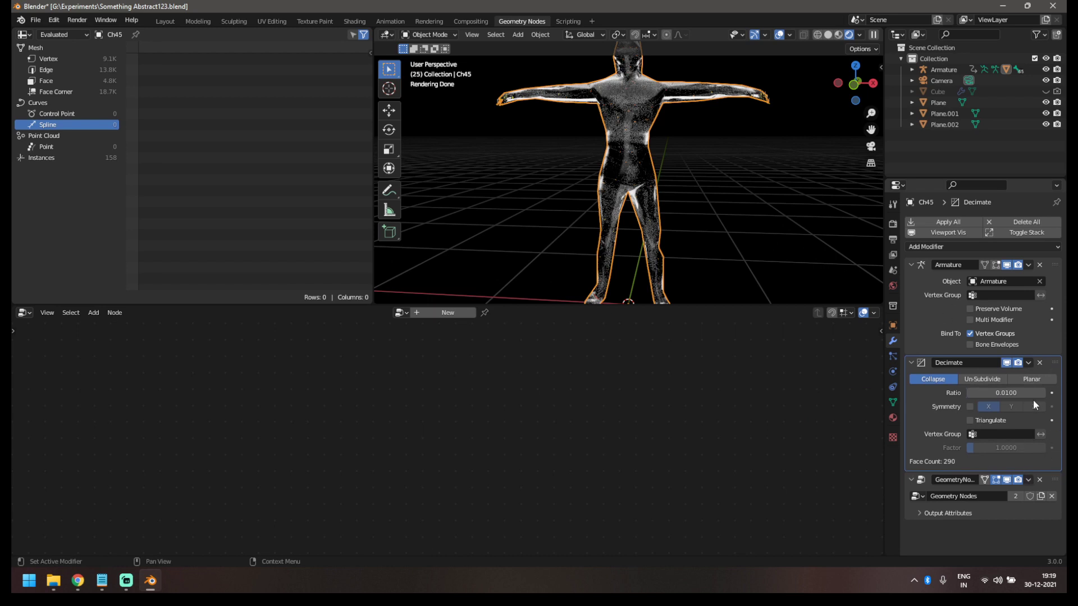
- Set the Curve Circle profile radius to 0.5 m in the body mesh's Geometry Nodes tree
left_click(1060, 480)
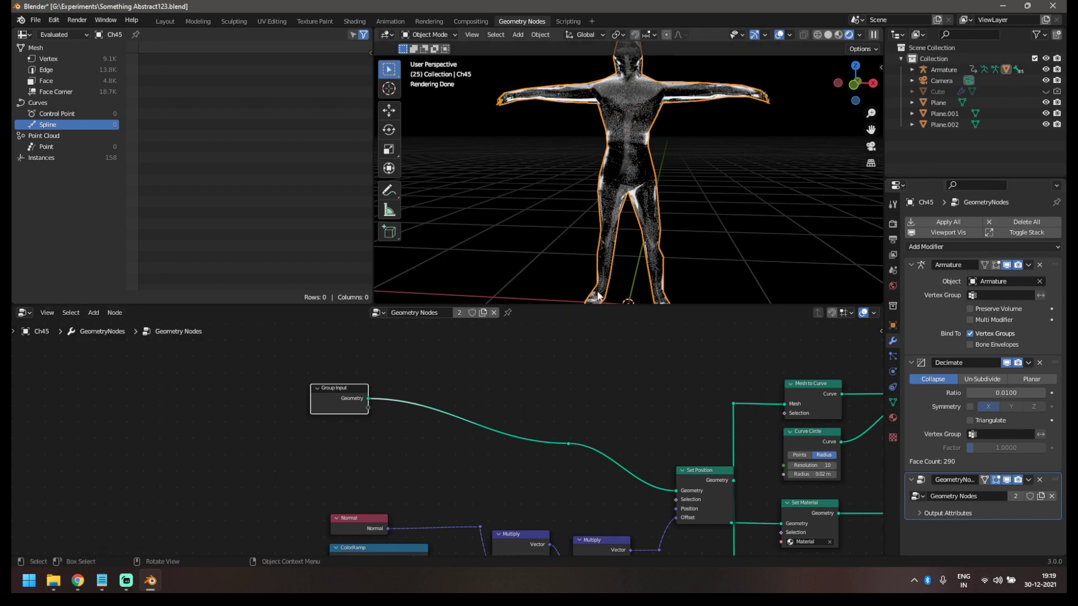
scroll(598, 337, "down", 2)
scroll(598, 281, "up", 10)
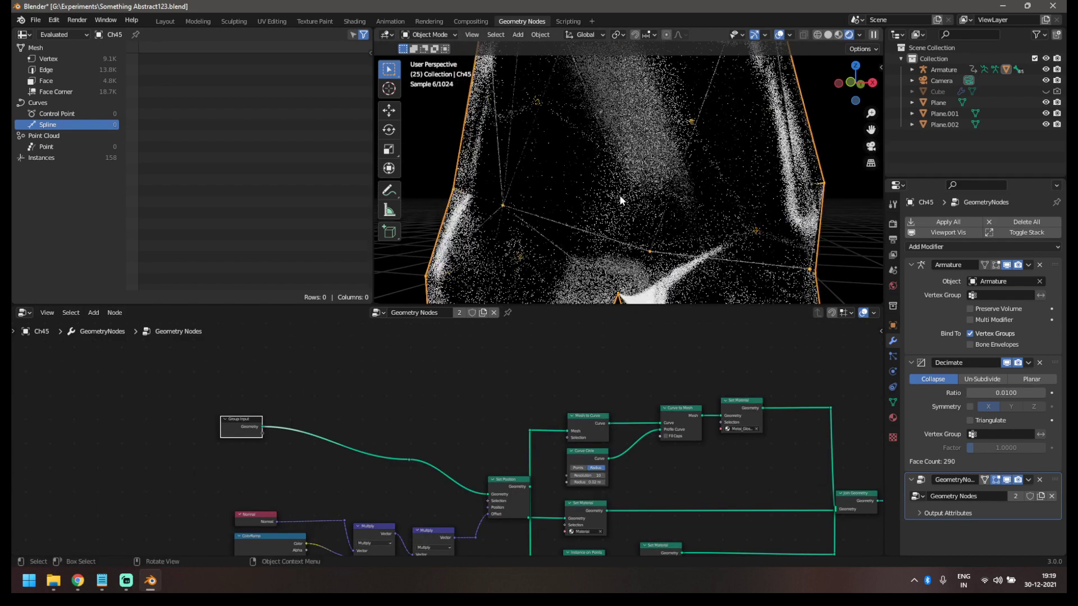
middle_click_drag(620, 201, 538, 234)
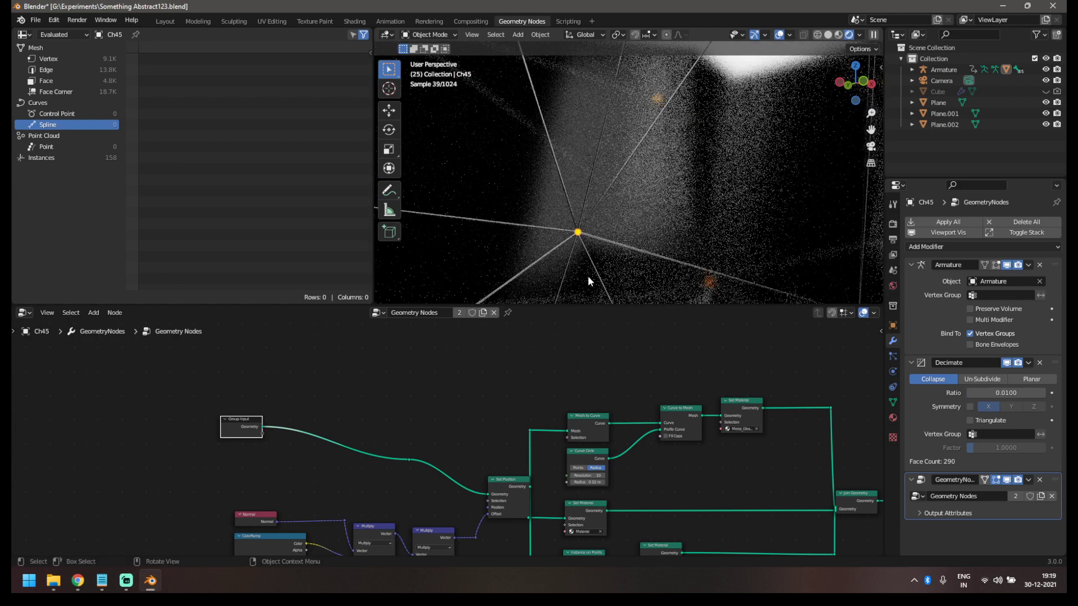
middle_click_drag(515, 389, 437, 362)
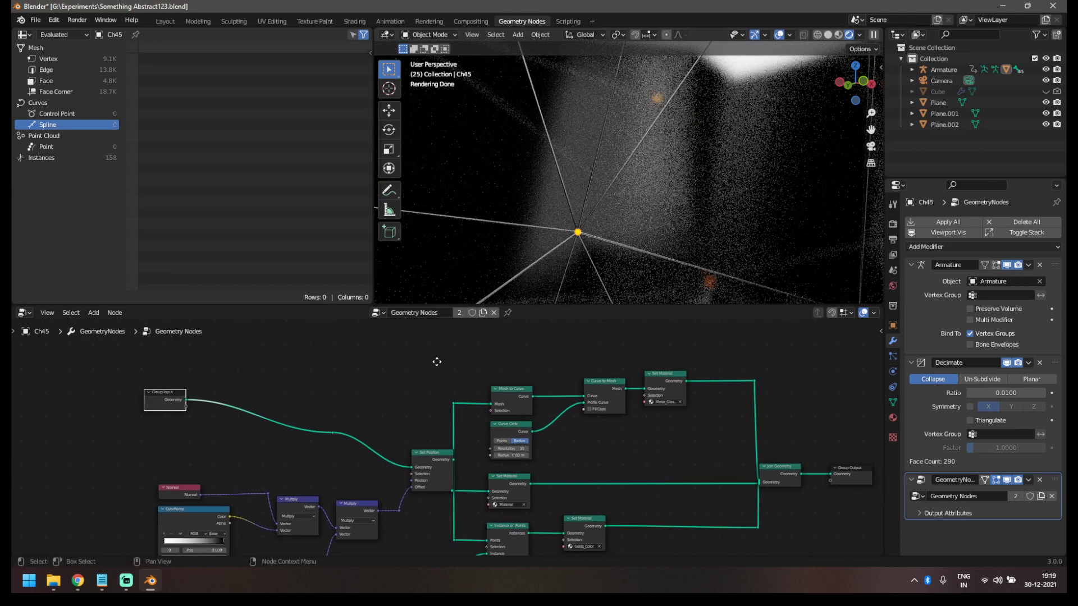
scroll(540, 433, "up", 3)
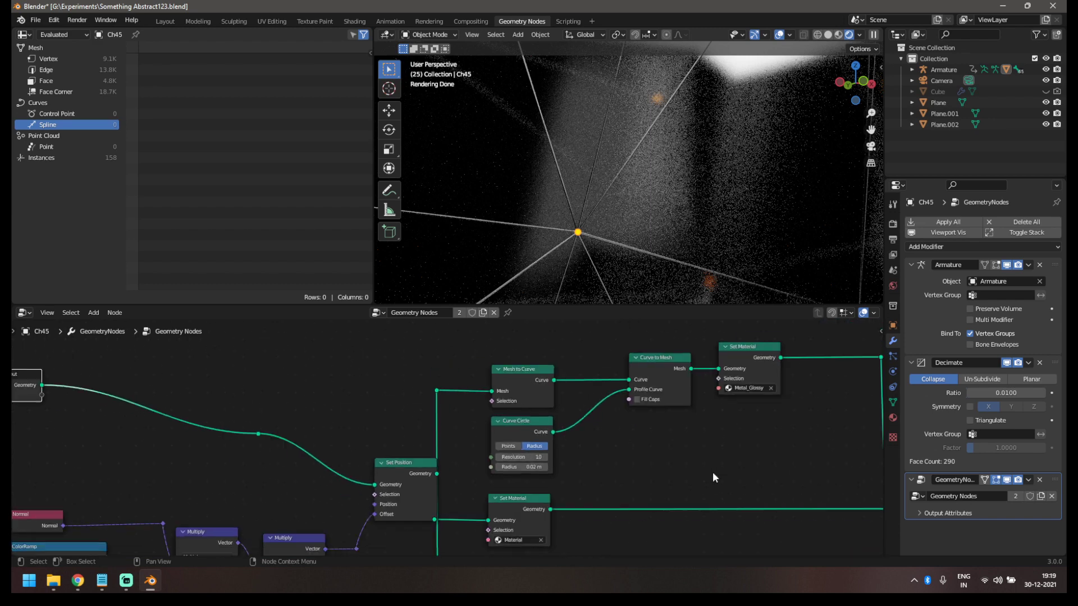
middle_click_drag(513, 424, 524, 432)
left_click_drag(525, 432, 345, 362)
right_click(346, 363)
scroll(446, 436, "up", 2)
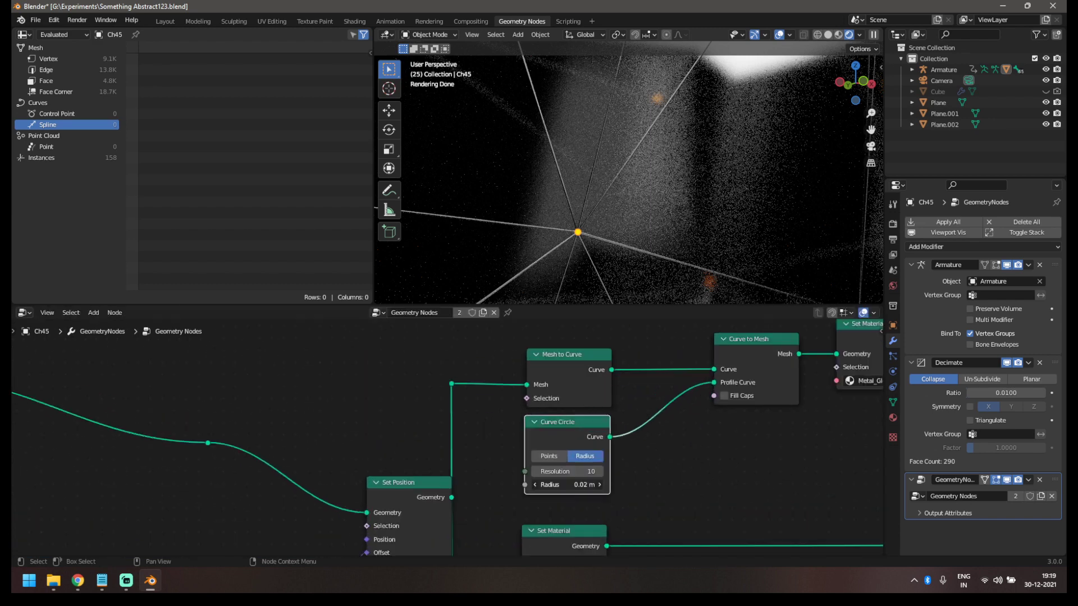
double_click(567, 485)
type("0.5")
key("Return")
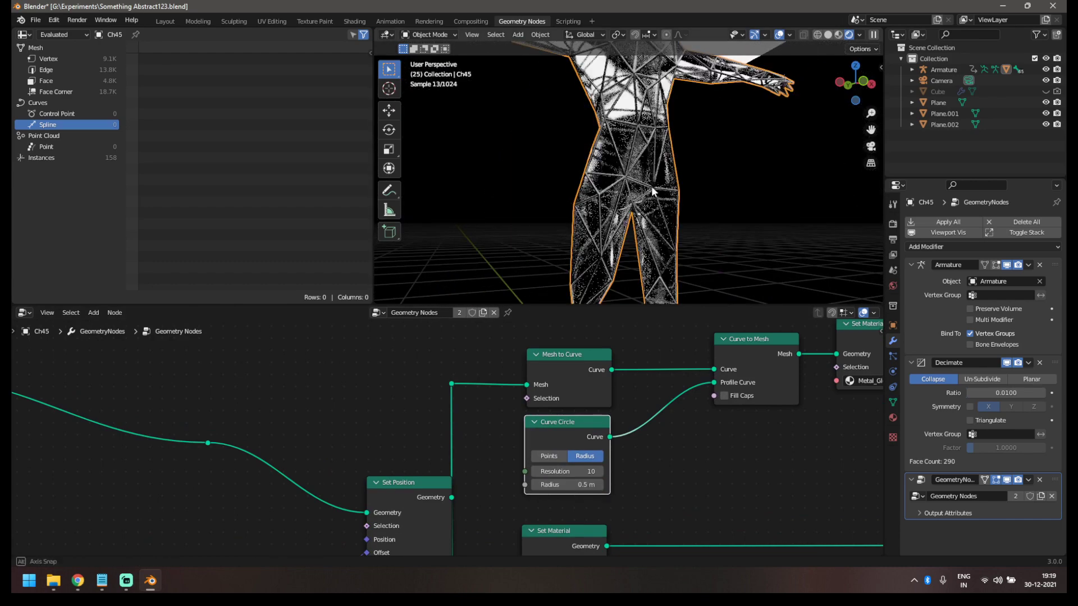
- Examine the thickness of the wireframe edges over the character's whole body from several angles
scroll(720, 182, "down", 3)
middle_click_drag(720, 181, 712, 232, "shift")
scroll(716, 234, "up", 4)
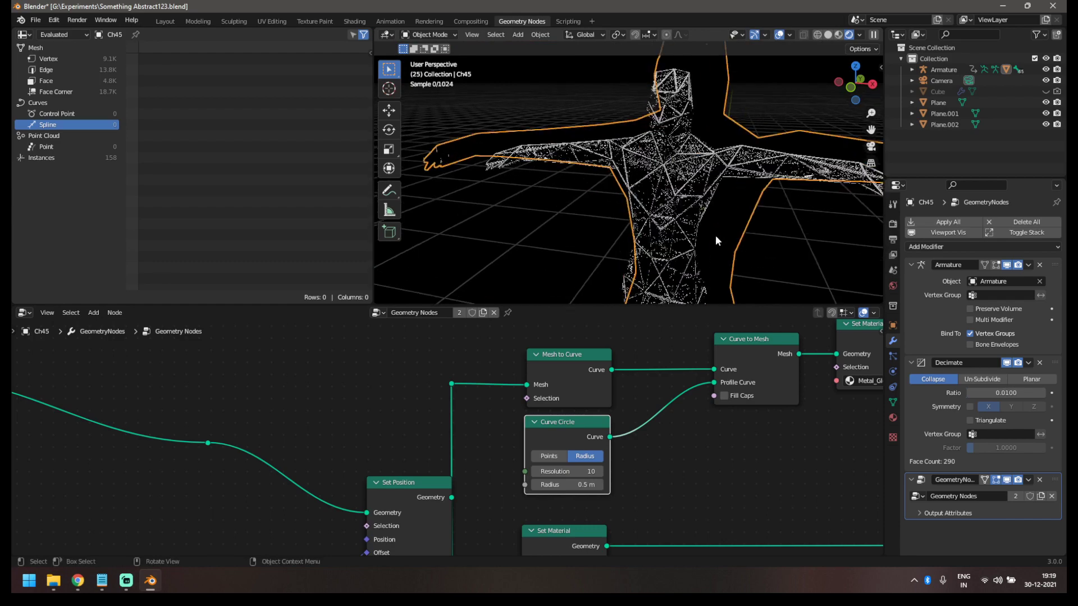
middle_click_drag(562, 218, 503, 205)
scroll(615, 195, "down", 4)
middle_click_drag(696, 253, 628, 211, "shift")
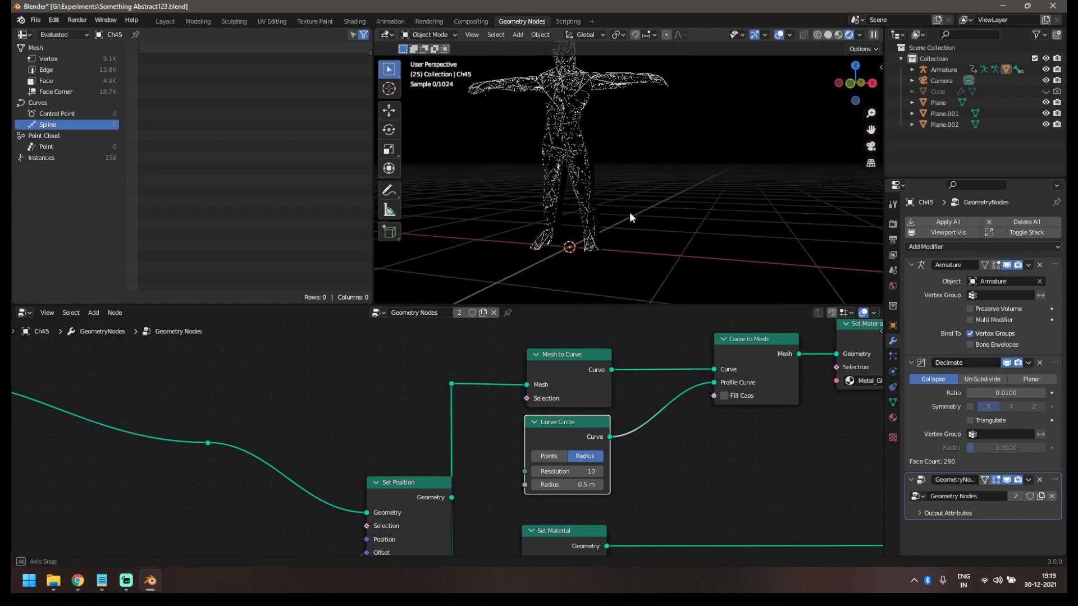
scroll(625, 212, "up", 1)
scroll(626, 212, "up", 1)
scroll(639, 477, "down", 5)
- Set the radius of the Ico Sphere instanced on the points to 0.9 m
middle_click_drag(639, 480, 703, 518)
scroll(495, 502, "up", 2)
mouse_move(339, 461)
left_mouse_down()
mouse_move(354, 461)
mouse_move(343, 461)
left_mouse_up()
middle_click_drag(504, 503, 632, 504)
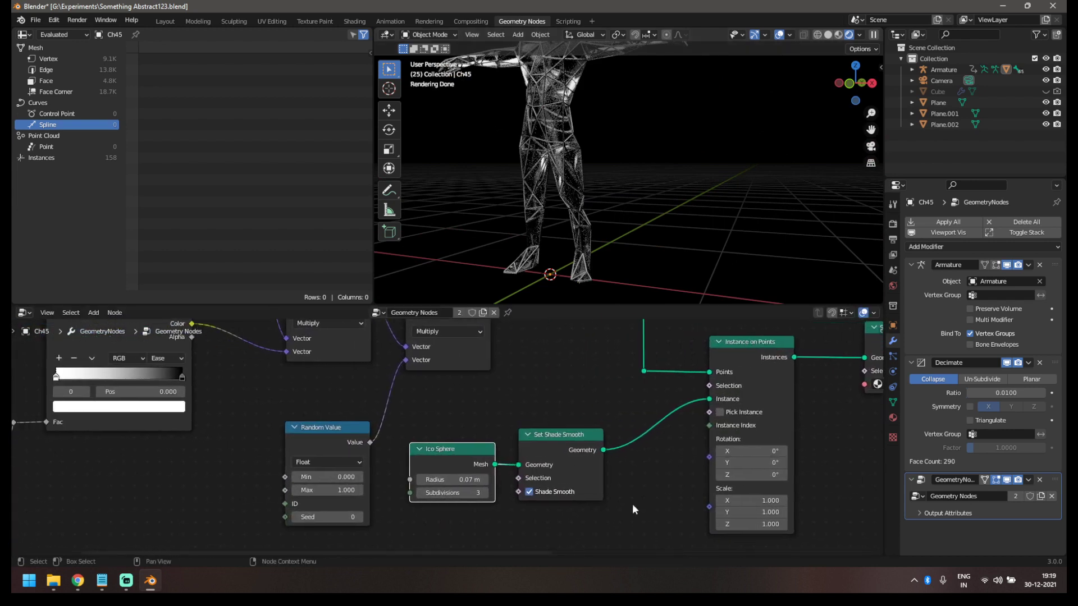
scroll(457, 495, "up", 2)
left_click(467, 500)
type("0.")
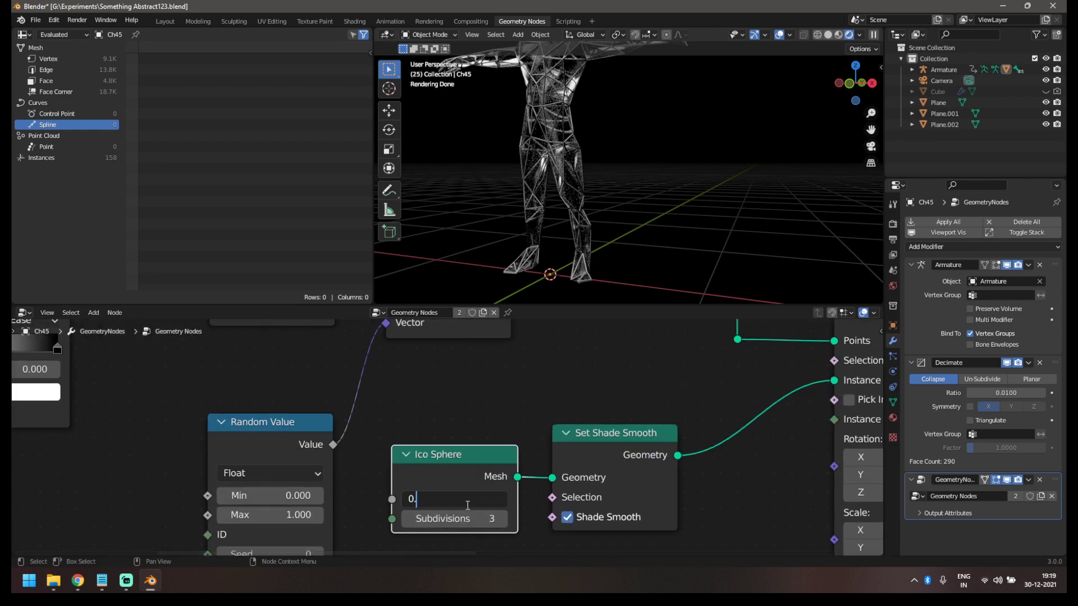
type("9")
key("Return")
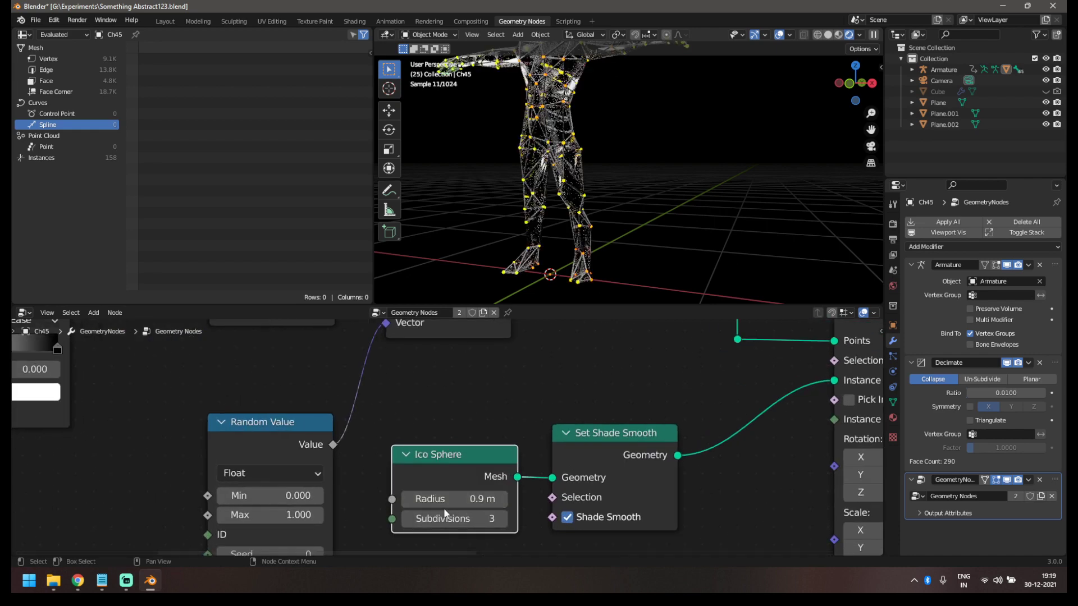
- Inspect the sphere instances on the character's upper body and play the dance animation
scroll(635, 151, "up", 1)
middle_click_drag(634, 152, 737, 235)
scroll(736, 236, "down", 3)
scroll(737, 236, "up", 3)
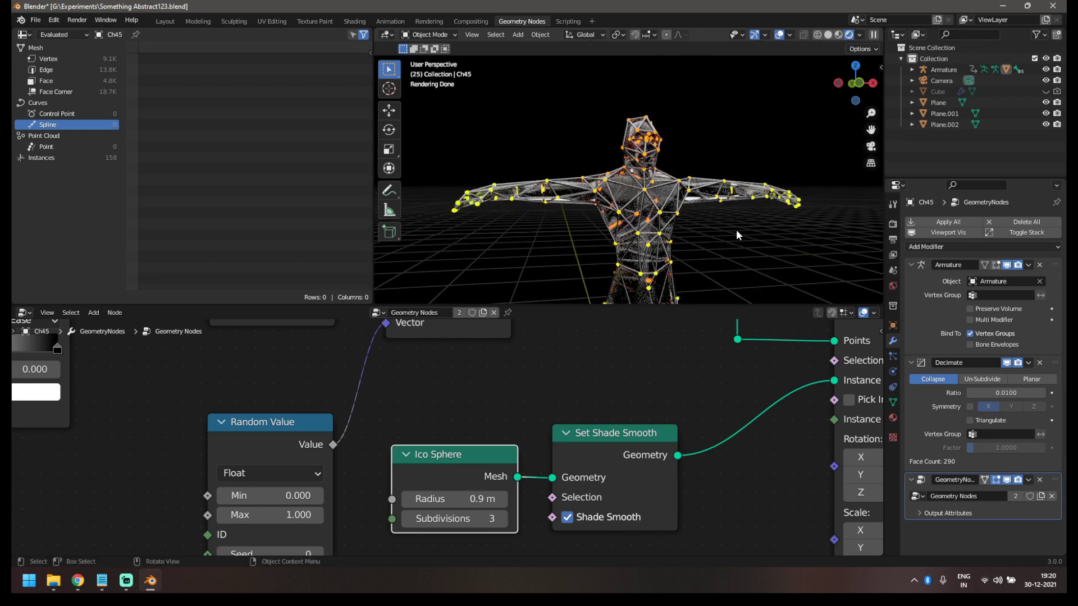
key("space")
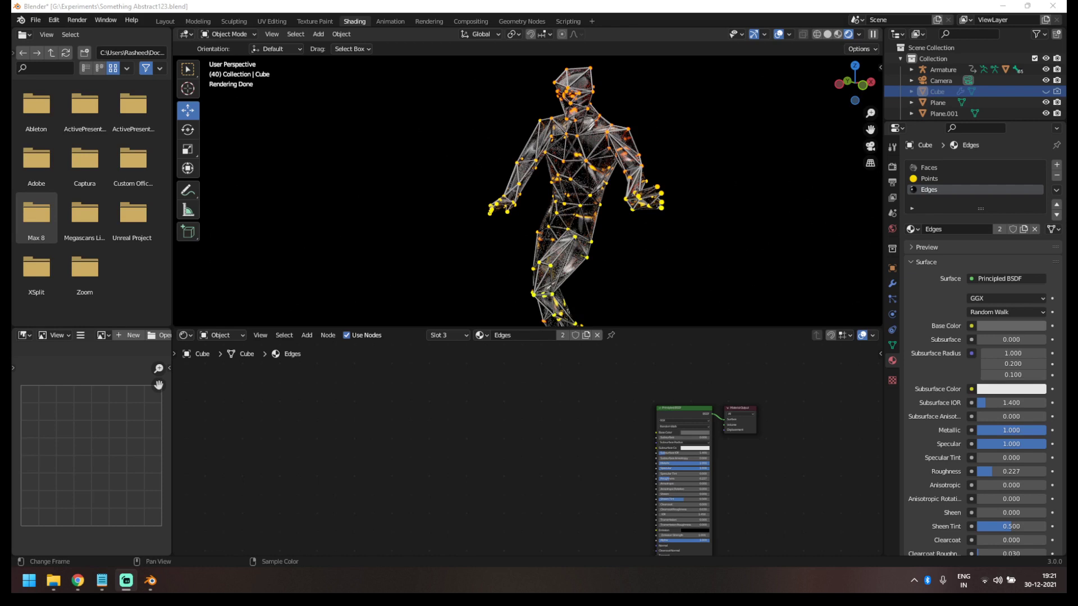
- Review the Cube's Points and Edges material nodes and inspect how the materials look on the character
left_click(933, 181)
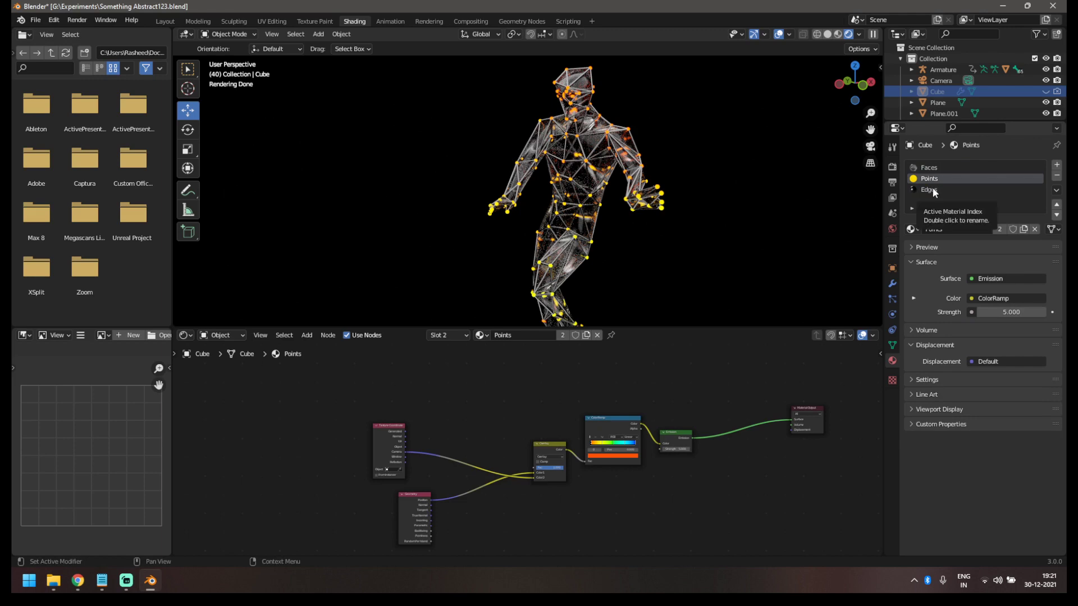
left_click(938, 189)
scroll(562, 419, "up", 3)
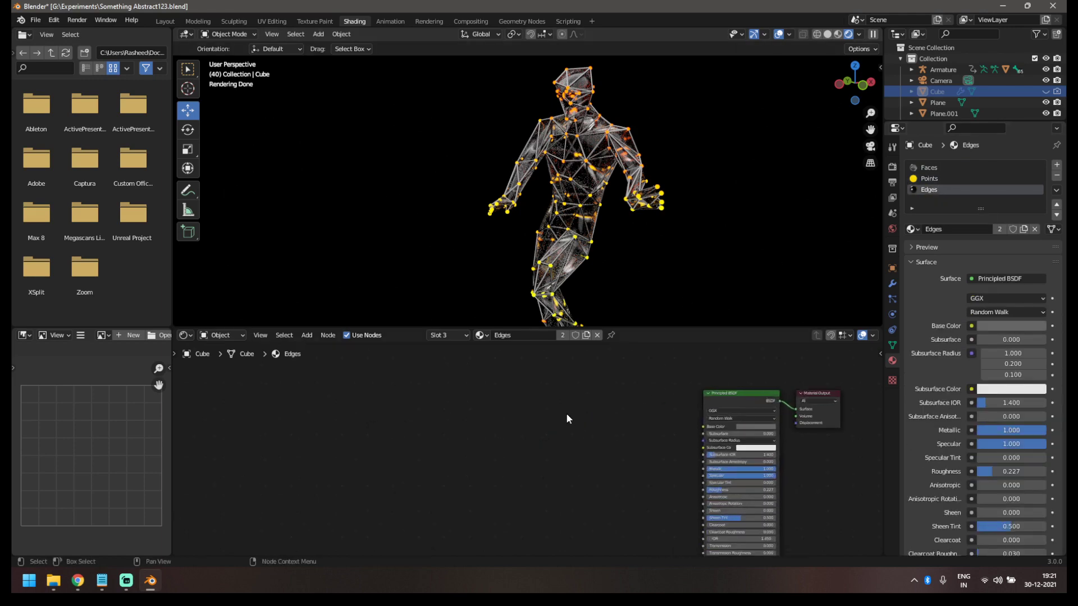
middle_click_drag(566, 418, 413, 427)
scroll(528, 444, "up", 4)
mouse_move(702, 243)
middle_mouse_down()
mouse_move(725, 233)
mouse_move(691, 241)
middle_mouse_up()
scroll(724, 235, "down", 3)
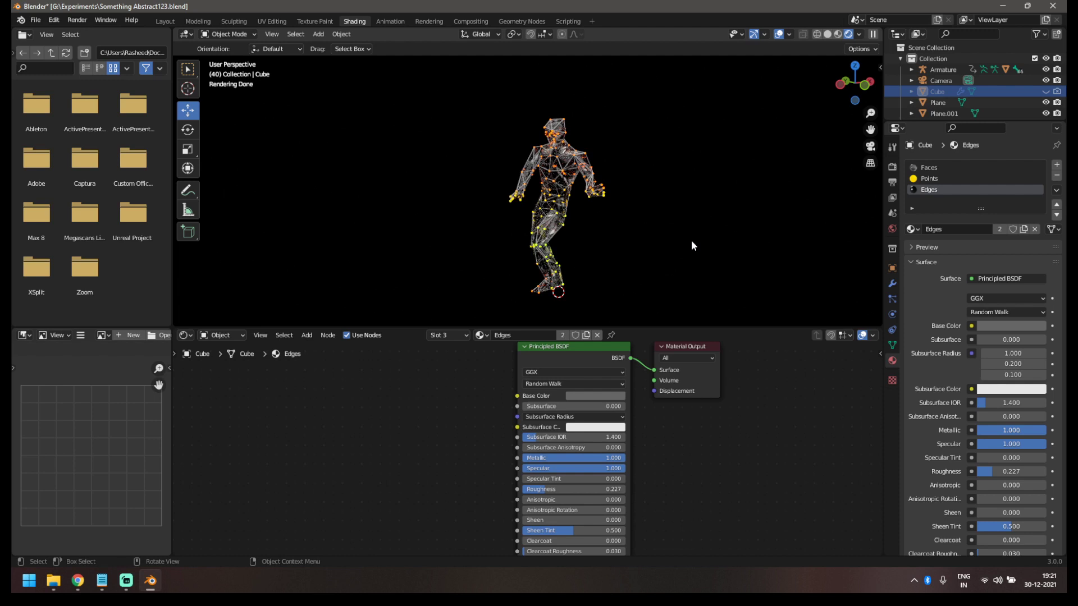
middle_click_drag(585, 266, 596, 257)
scroll(481, 252, "up", 4)
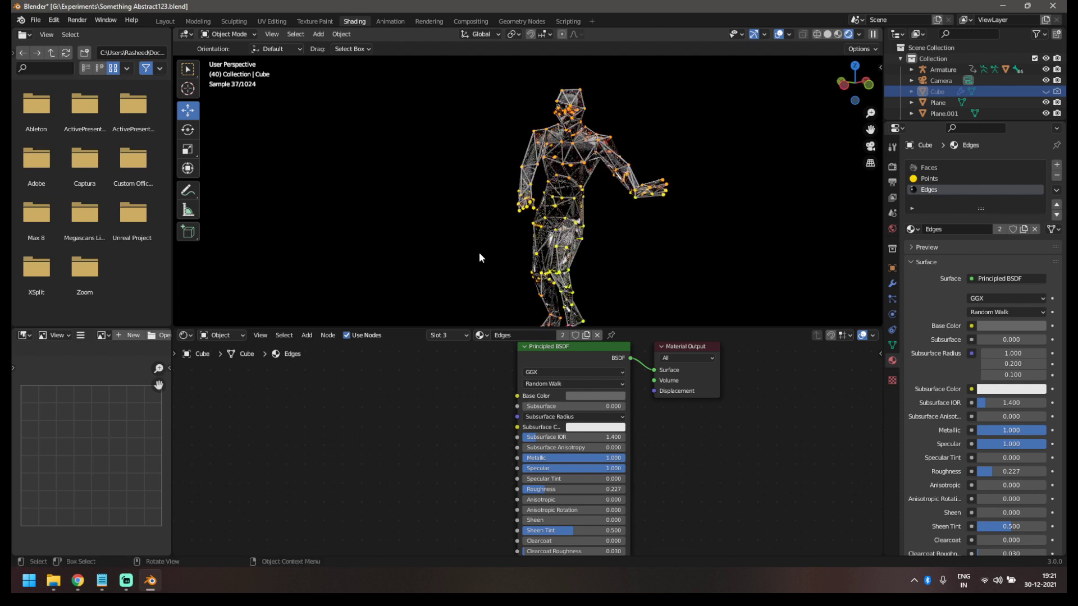
- In camera view, move the camera closer along its local Z axis and raise it along global Z to frame the whole character
key("KP_0")
scroll(565, 251, "down", 4)
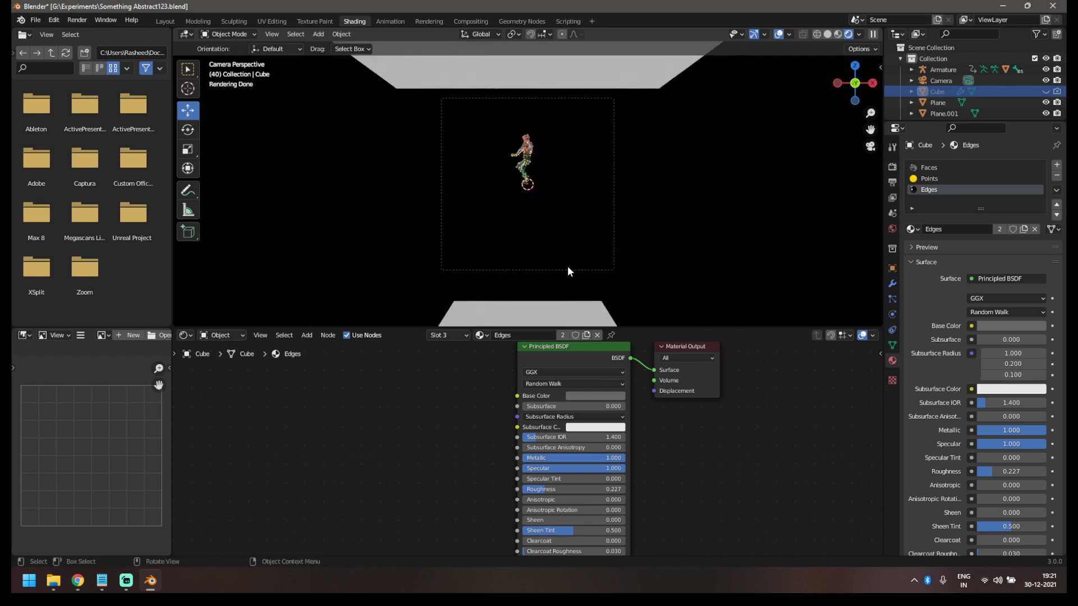
left_click(567, 268)
key("g")
key("z")
key("z")
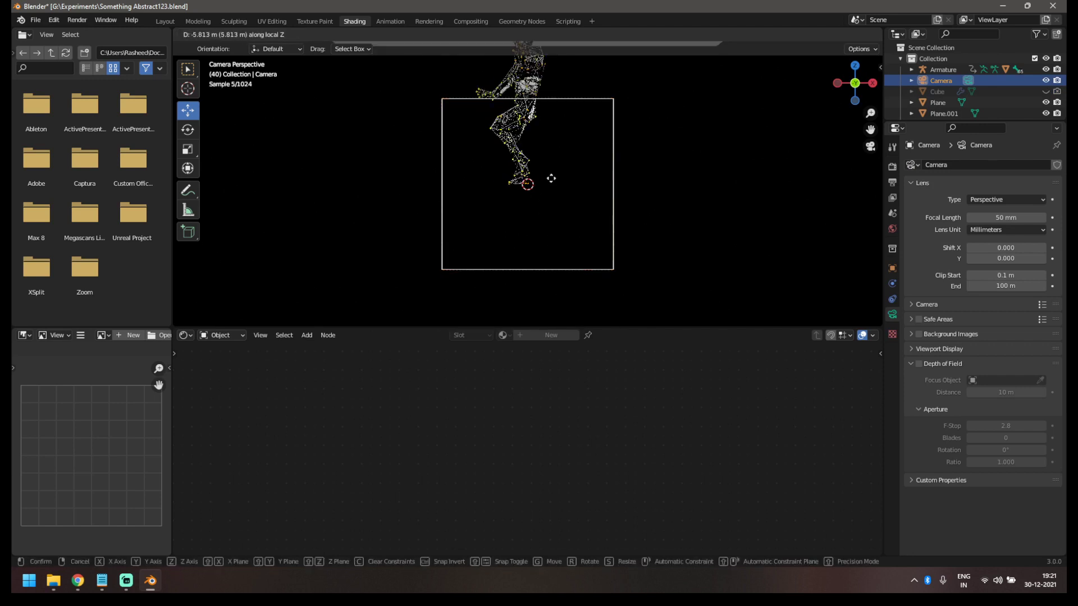
left_click(552, 183)
key("g")
key("z")
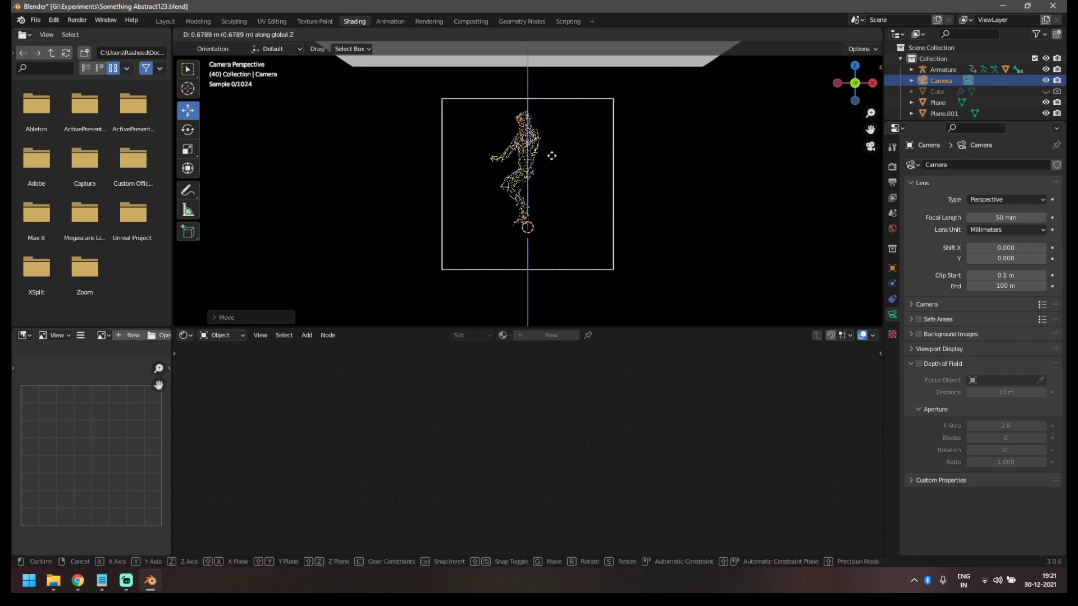
left_click(553, 147)
- Add a plane at the character's feet and scale it up into a wide floor
key("shift+a")
left_click(556, 187)
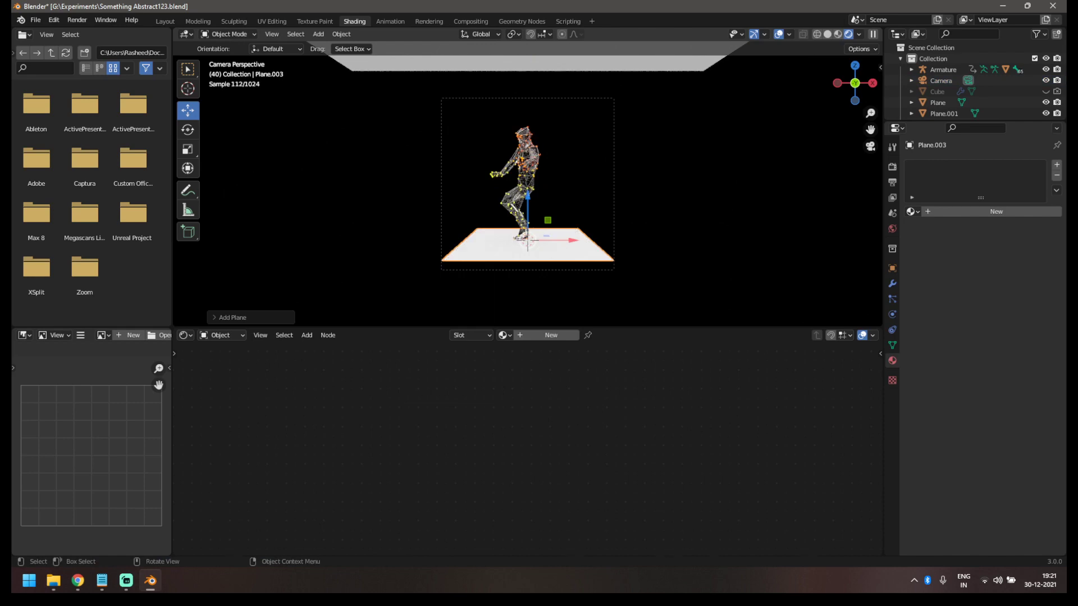
key("s")
left_click(197, 194)
- Create a new material named Plane for the floor and darken its base color to near black
left_click(551, 335)
double_click(539, 335)
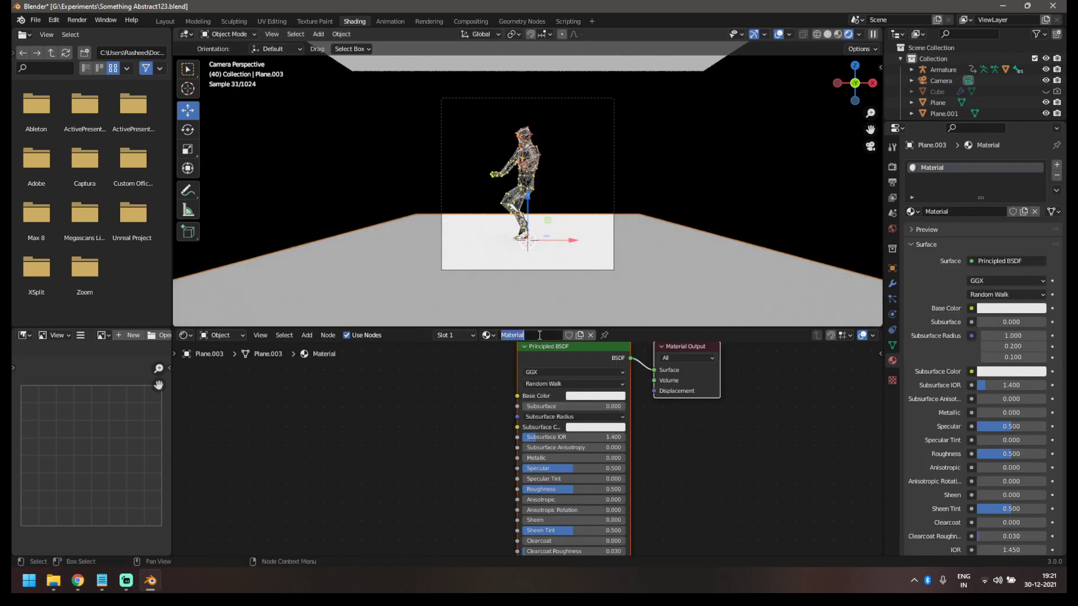
type("Plane")
key("Return")
left_click(595, 395)
left_click(647, 316)
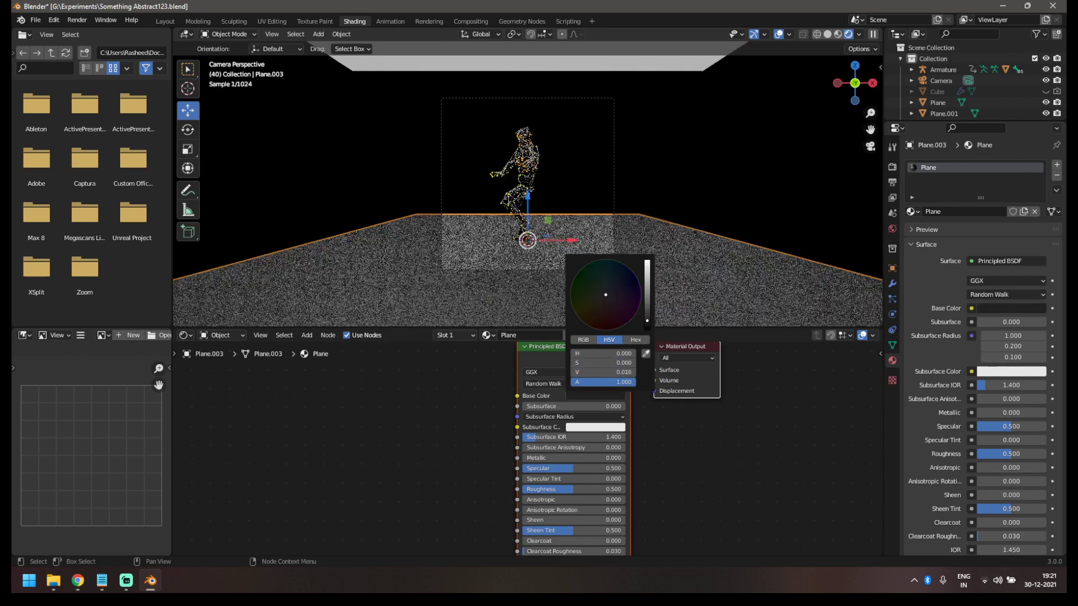
- Set the floor material's Metallic to 1, Specular to 1 and Roughness to 0.2
left_click_drag(531, 458, 623, 458)
key("g")
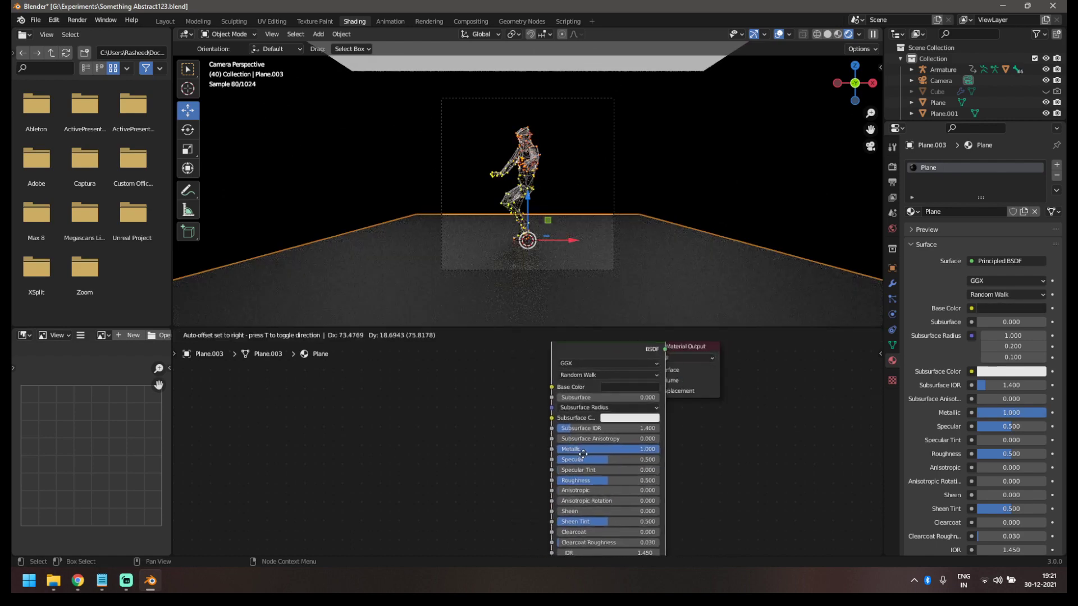
left_click(532, 473)
left_click_drag(533, 474, 595, 474)
left_click(536, 492)
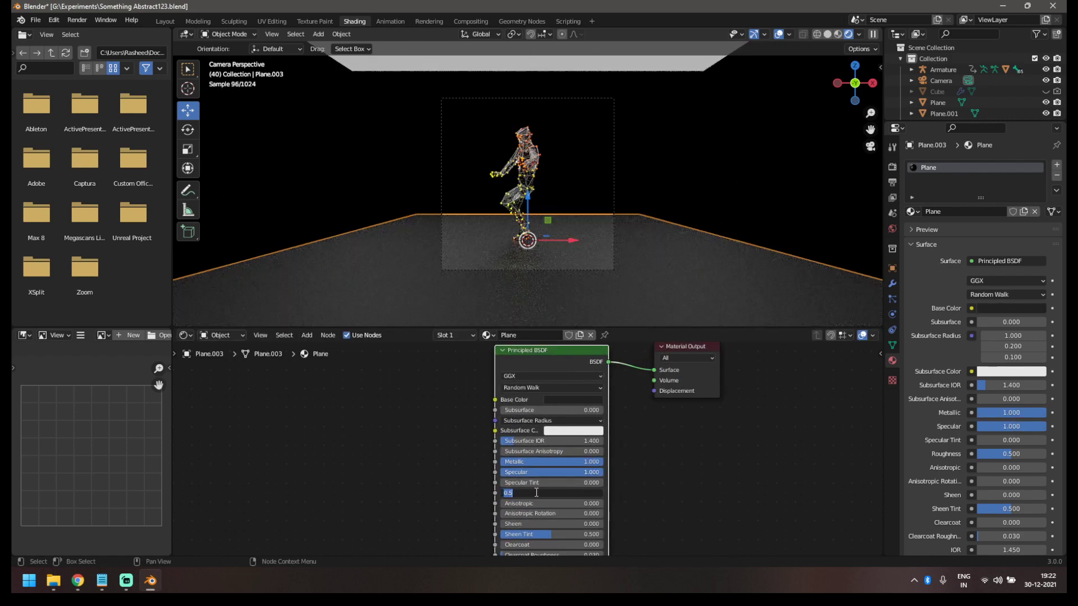
type("0.2")
key("Return")
- Delete the Plane.001 light from the scene
scroll(568, 219, "up", 3)
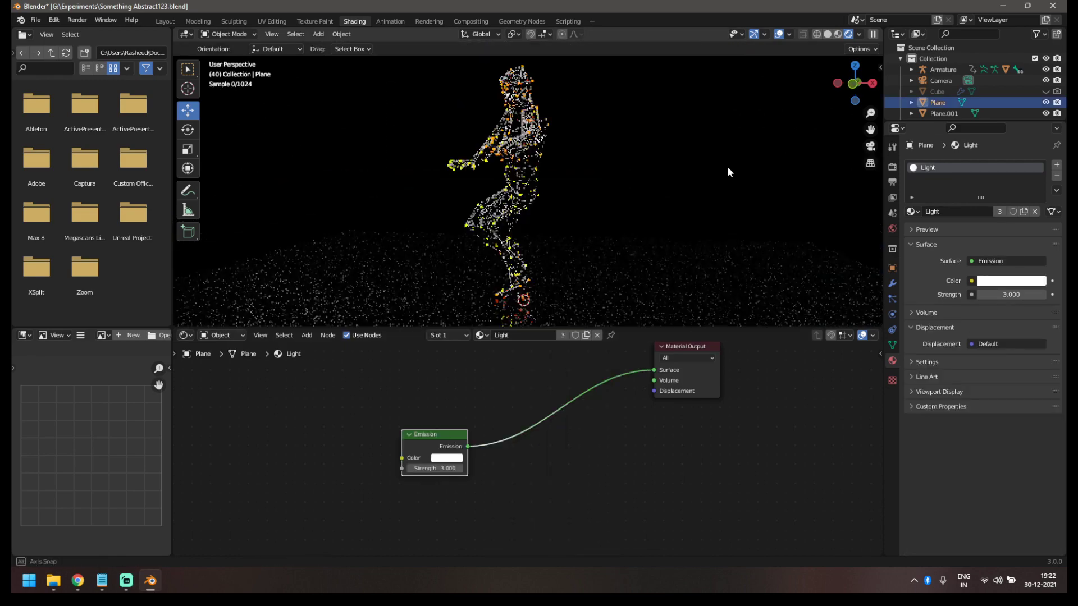
scroll(727, 166, "down", 12)
middle_click_drag(665, 196, 566, 250)
left_click(553, 259)
key("Delete")
- Move the Plane.002 light sideways along X and rotate it 90 degrees about Z
left_click_drag(566, 250, 440, 244)
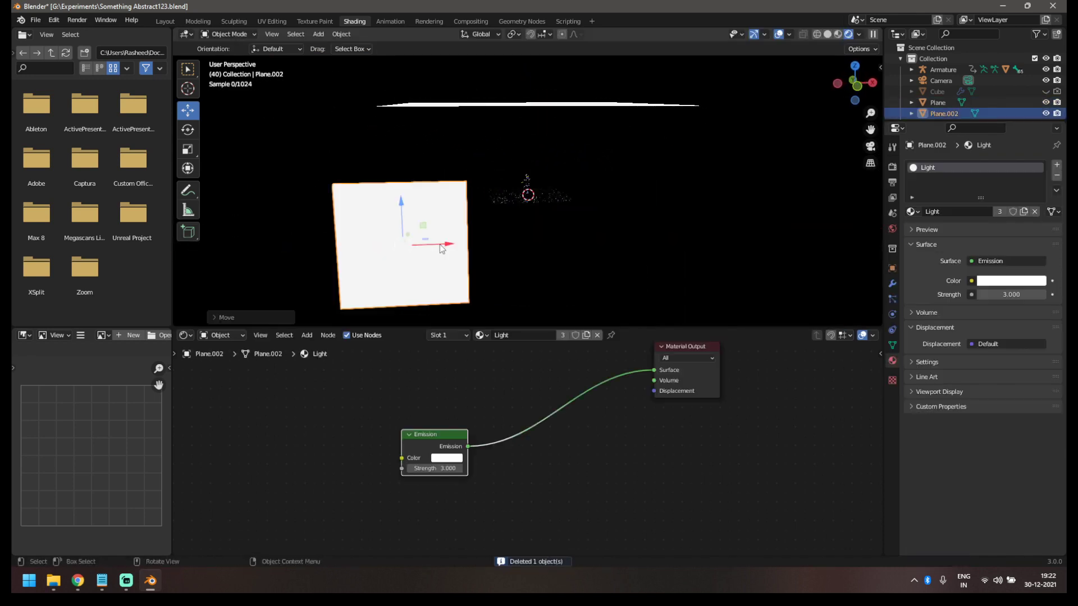
key("r")
key("z")
key("9")
key("0")
key("Return")
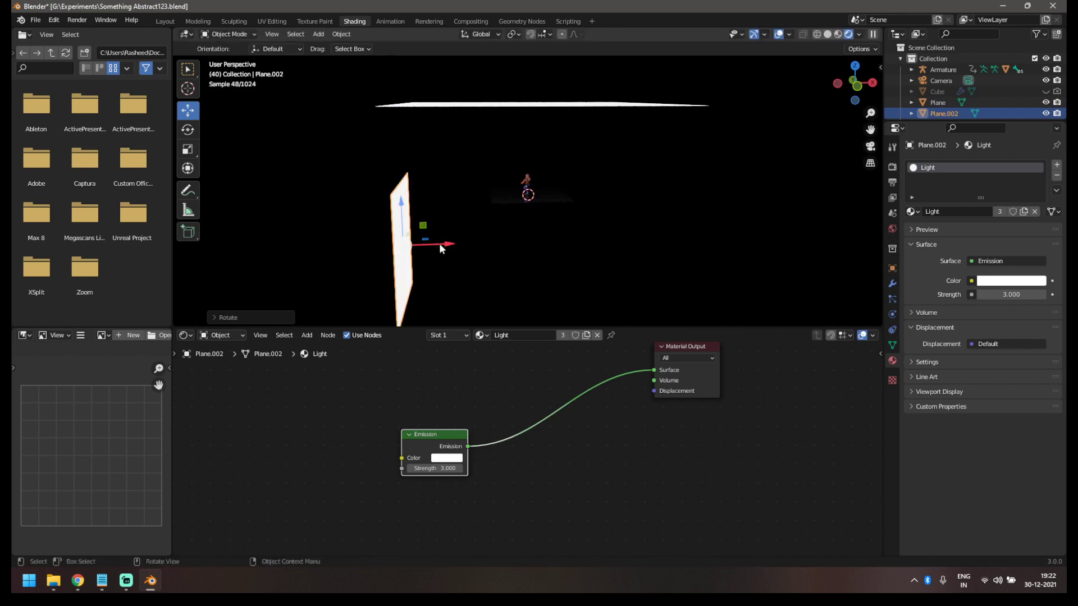
- Reposition the rotated Plane.002 light along the Y and Z axes so it stands directly beside the character
middle_click_drag(463, 235, 382, 213)
left_click_drag(378, 206, 551, 205)
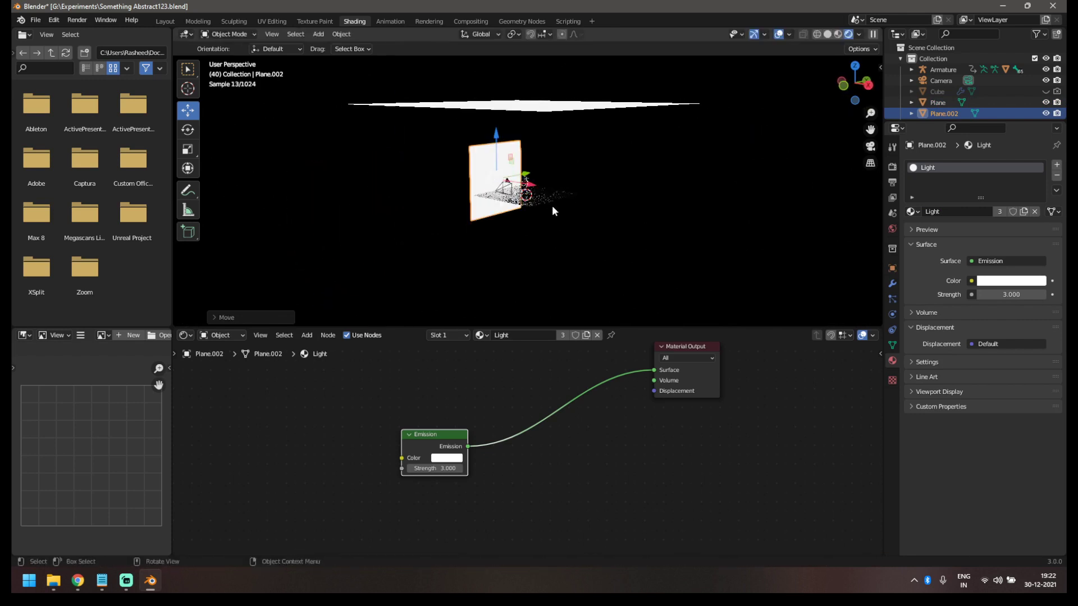
middle_click_drag(551, 206, 478, 208)
scroll(564, 237, "up", 2)
key("KP_1")
key("KP_3")
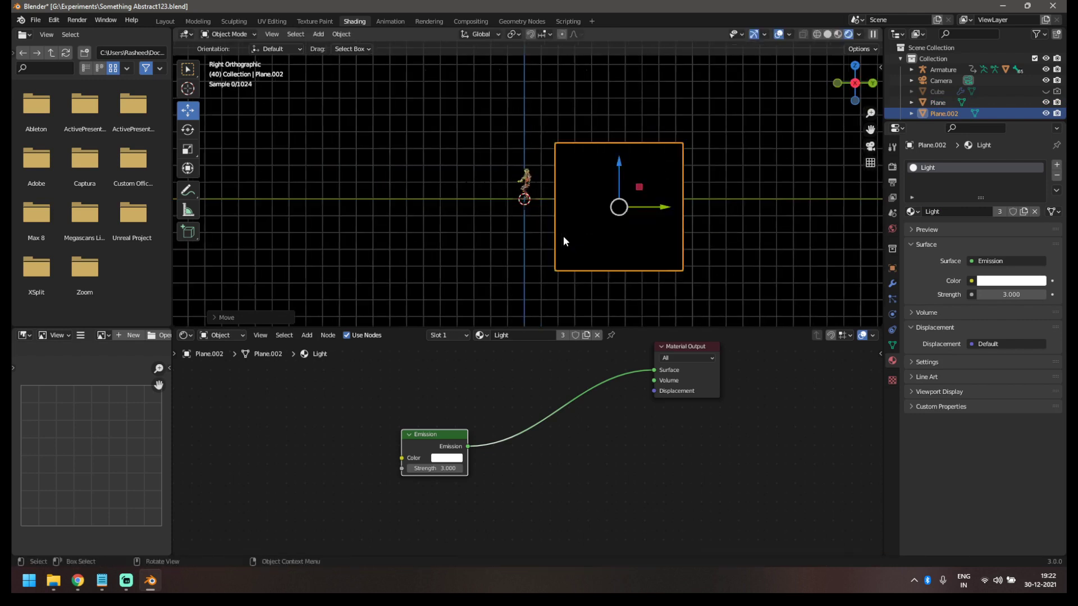
scroll(564, 237, "up", 5)
left_click_drag(797, 249, 573, 236)
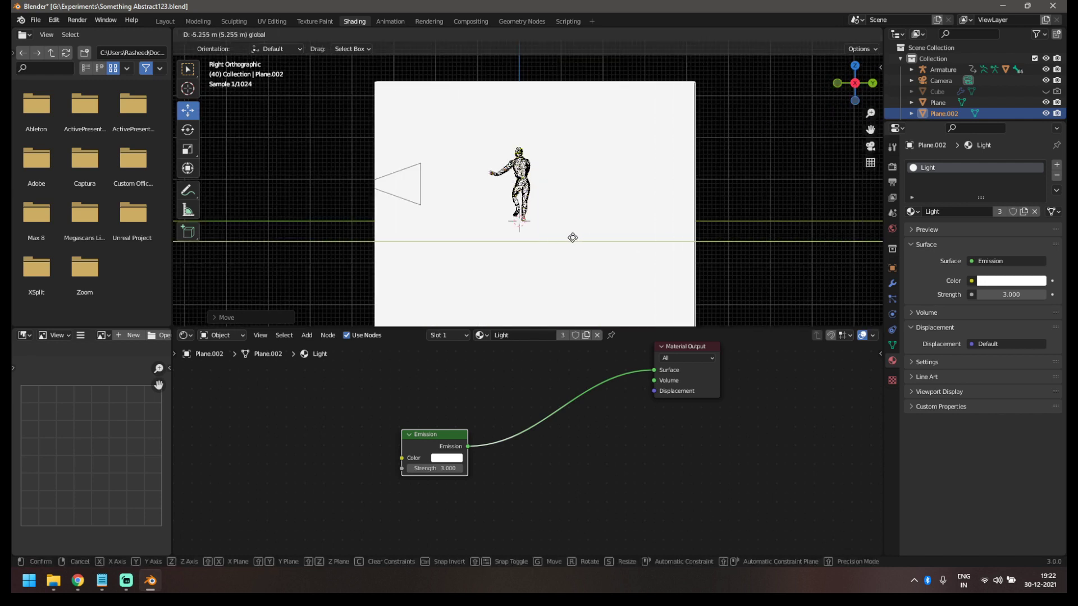
left_click_drag(533, 193, 533, 161)
- Scale the Plane.002 light to about half its size, center it on the character along Y and adjust its sideways distance
key("s")
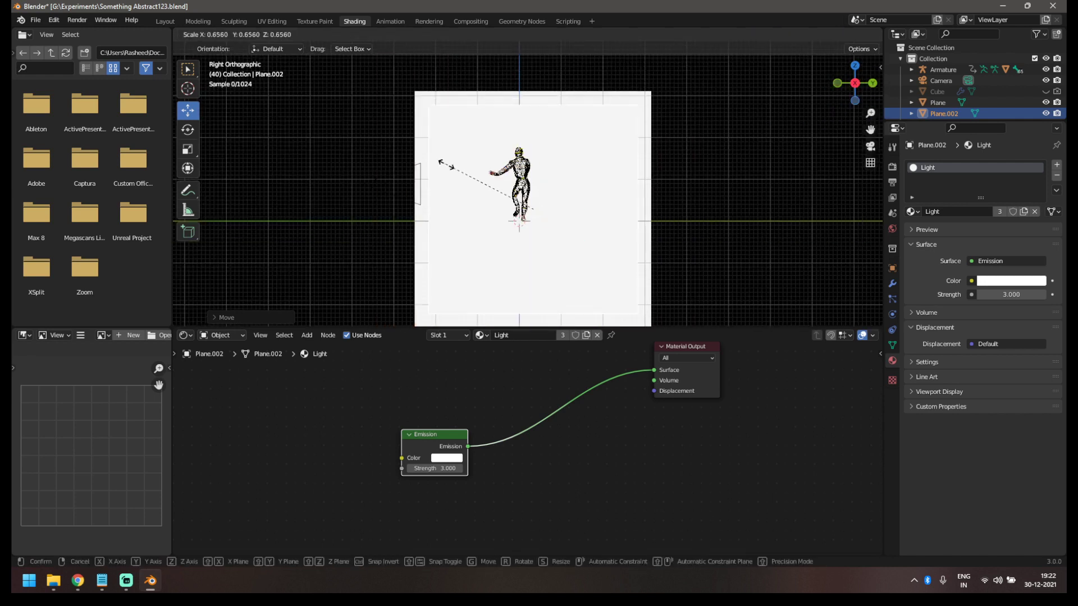
left_click(559, 192)
key("g")
key("y")
left_click(538, 193)
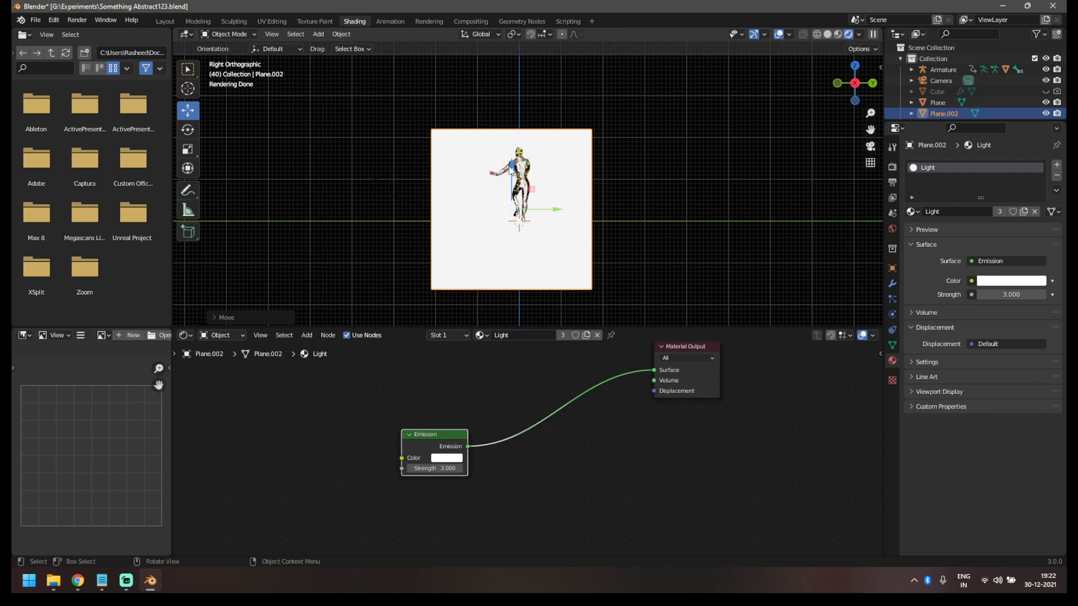
middle_click_drag(537, 192, 387, 193)
left_click_drag(383, 182, 451, 184)
- Scale the overhead Plane light to about 0.37 of its size and lower it closer to the character
middle_click_drag(535, 193, 541, 202)
scroll(541, 201, "down", 3)
left_click(432, 112)
key("s")
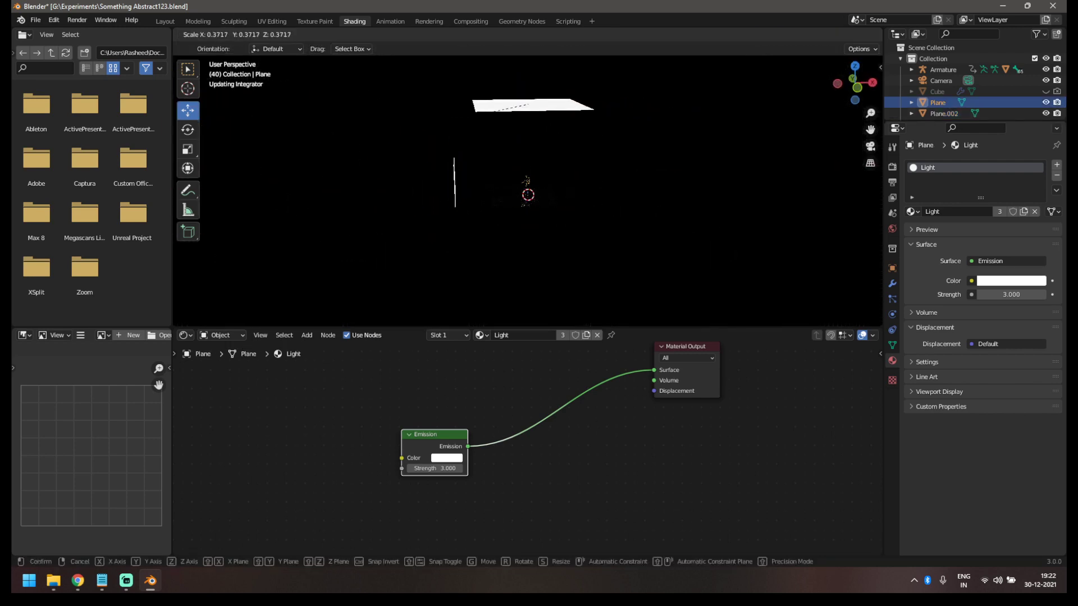
left_click(453, 114)
middle_click_drag(453, 114, 539, 91)
key("g")
left_click(571, 183)
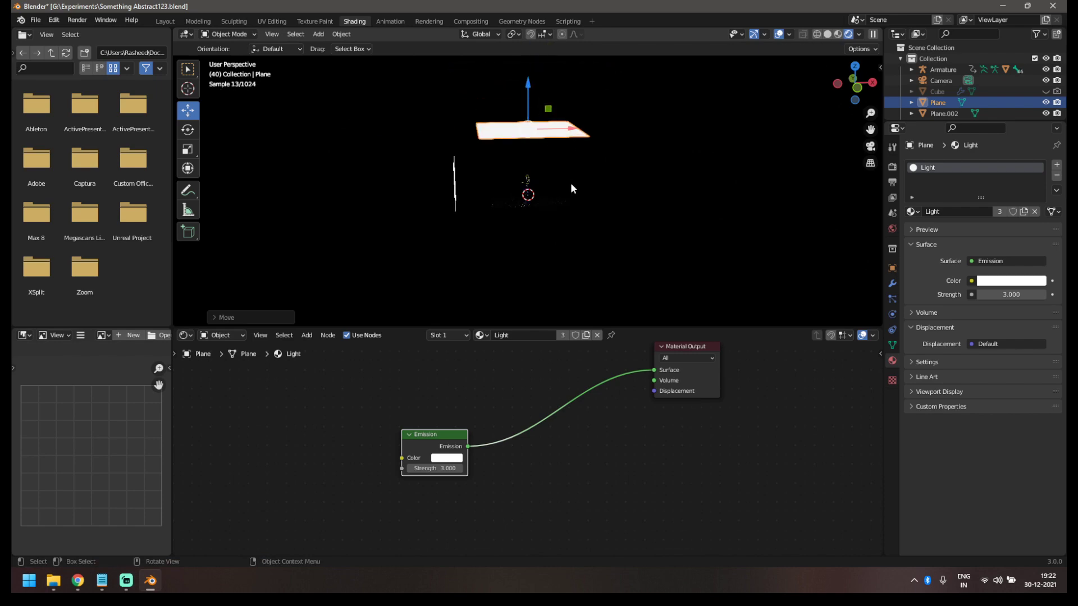
- From the camera view, set the base color of the Cube's Edges material to white
key("KP_0")
scroll(571, 183, "up", 3)
scroll(571, 183, "down", 2)
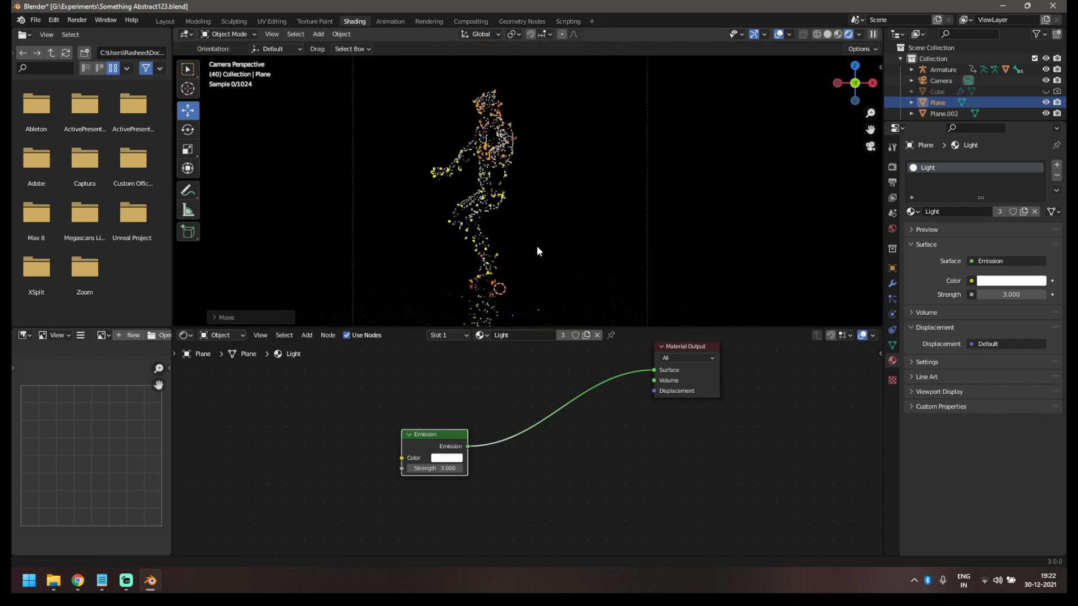
left_click(495, 233)
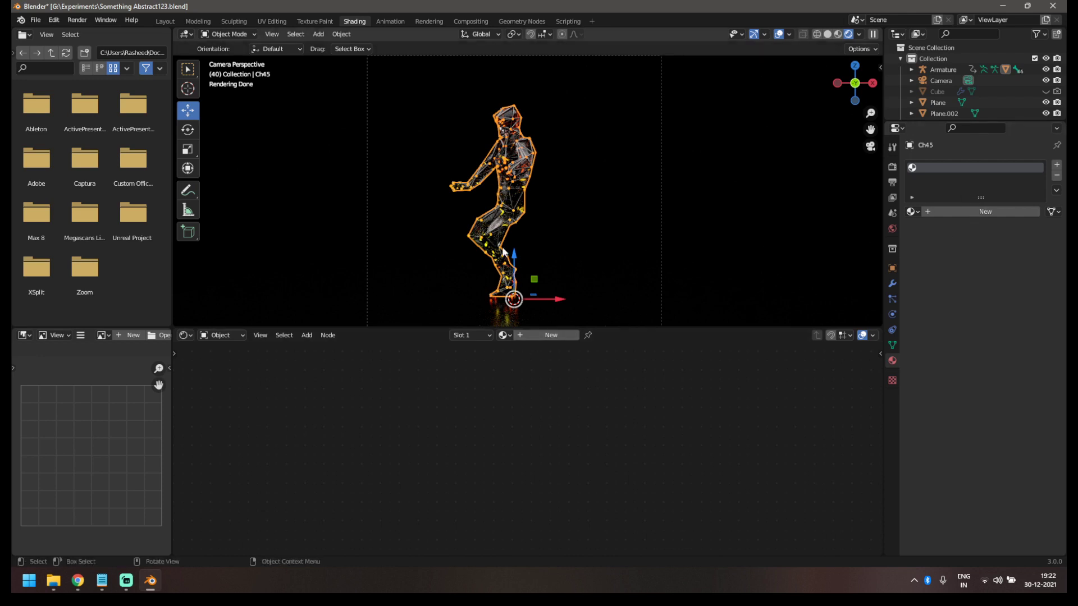
left_click(936, 92)
left_click(943, 189)
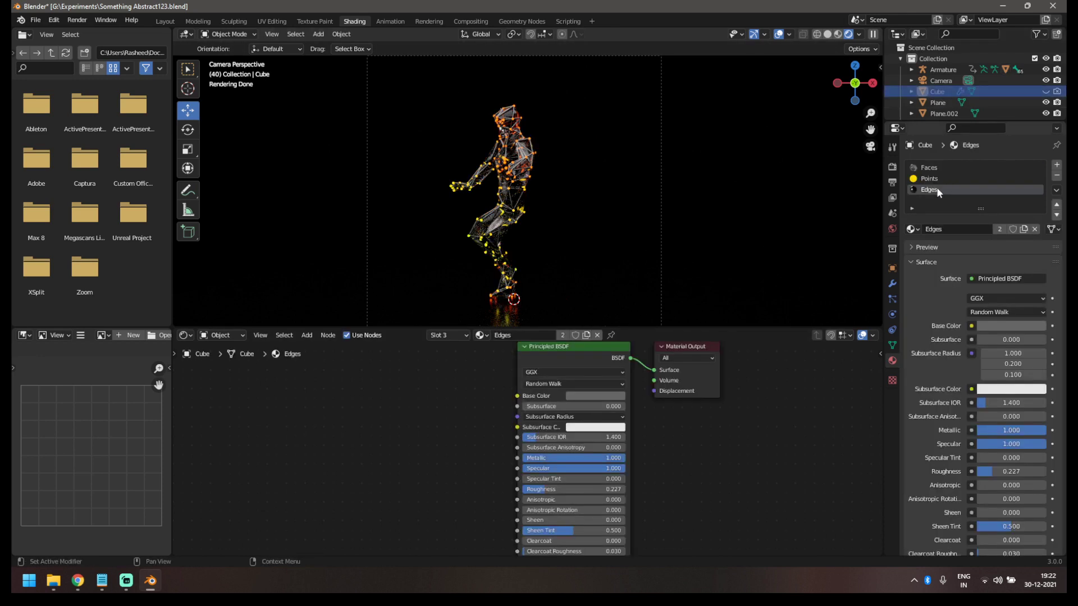
scroll(693, 474, "up", 4)
left_click(602, 405)
left_click_drag(647, 277, 645, 220)
scroll(516, 262, "up", 5)
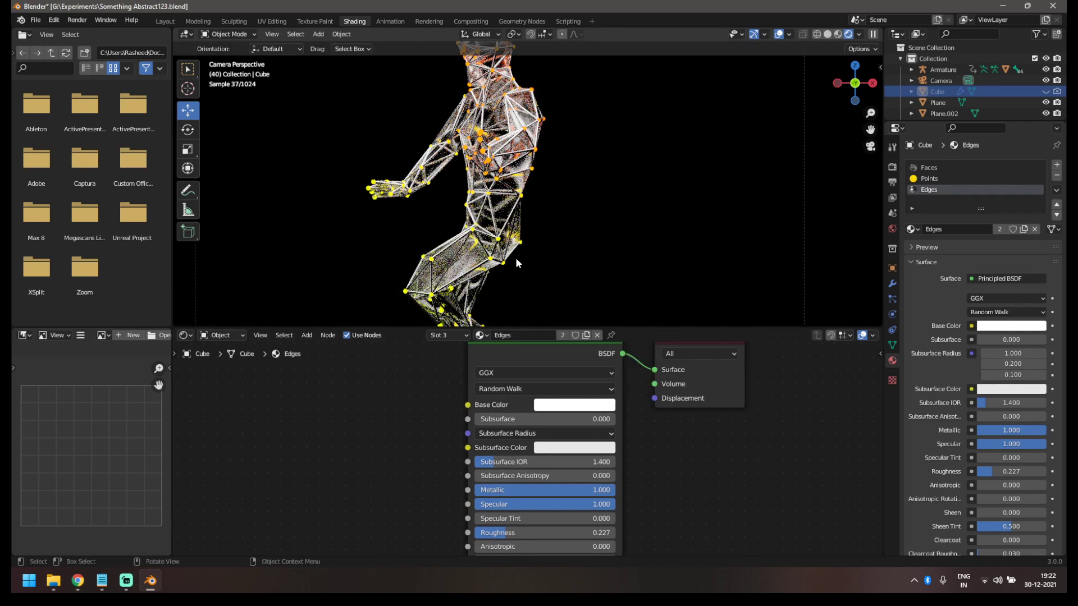
- Try darkening the Edges material's base color to near black and undo the last darkening to keep a light grey
left_click(578, 406)
left_click_drag(646, 265, 646, 292)
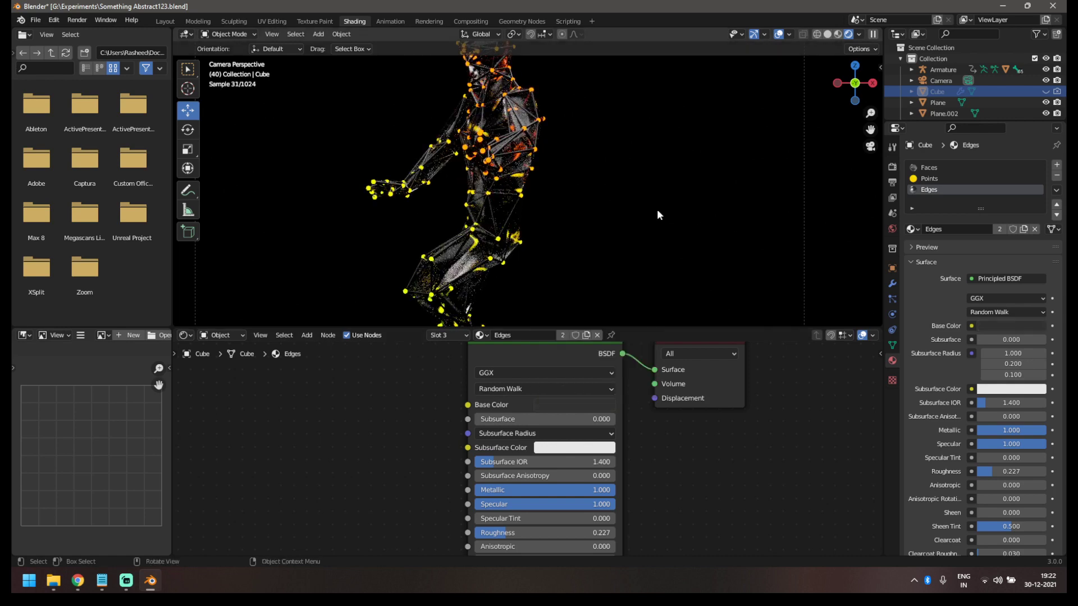
scroll(554, 211, "down", 3)
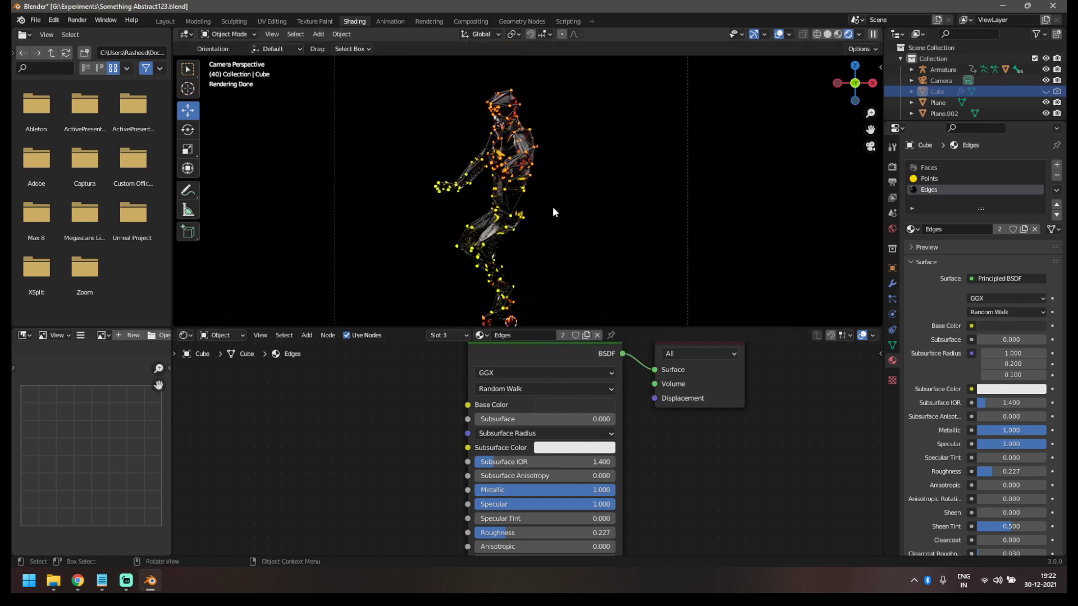
key("ctrl+z")
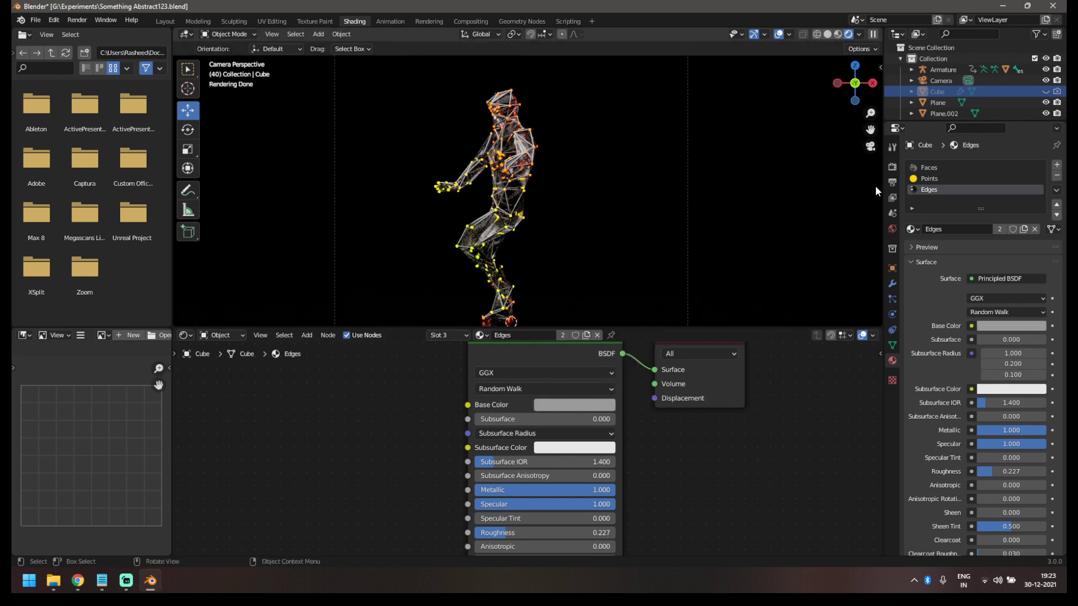